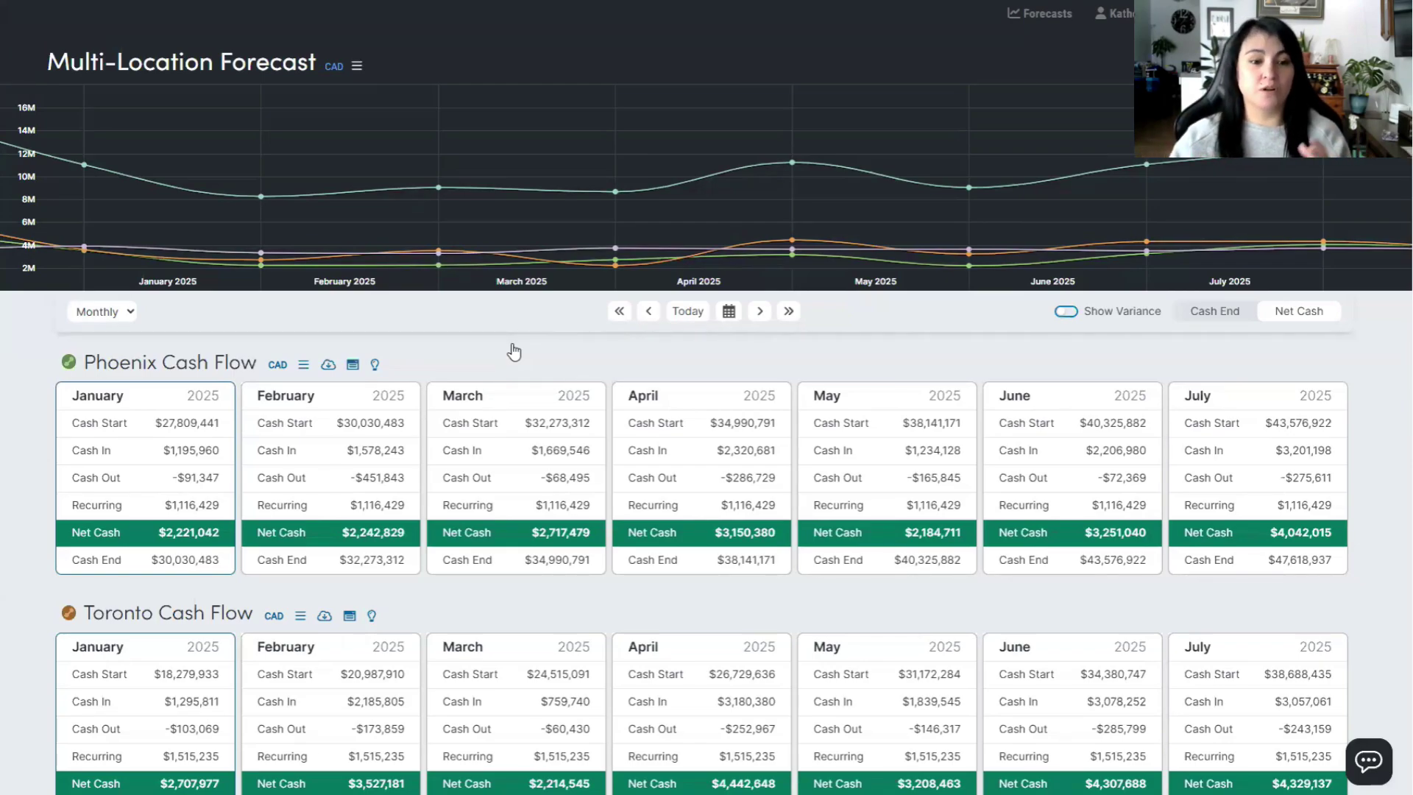
Examine the monthly cash flow figures of the Phoenix, Toronto and Seattle scenarios in the Multi-Location Forecast.
scroll(473, 372, "down", 4)
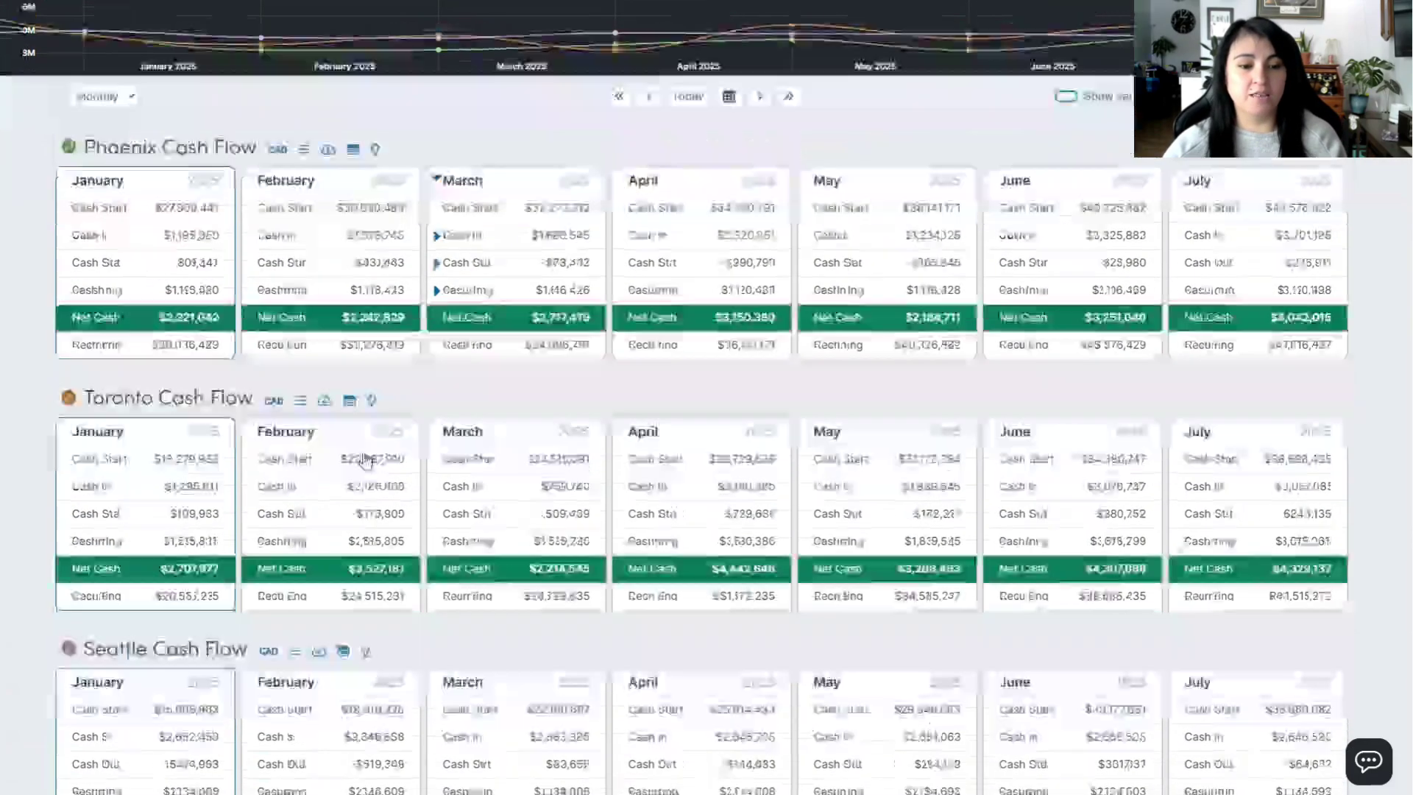
scroll(479, 581, "up", 2)
scroll(480, 581, "up", 2)
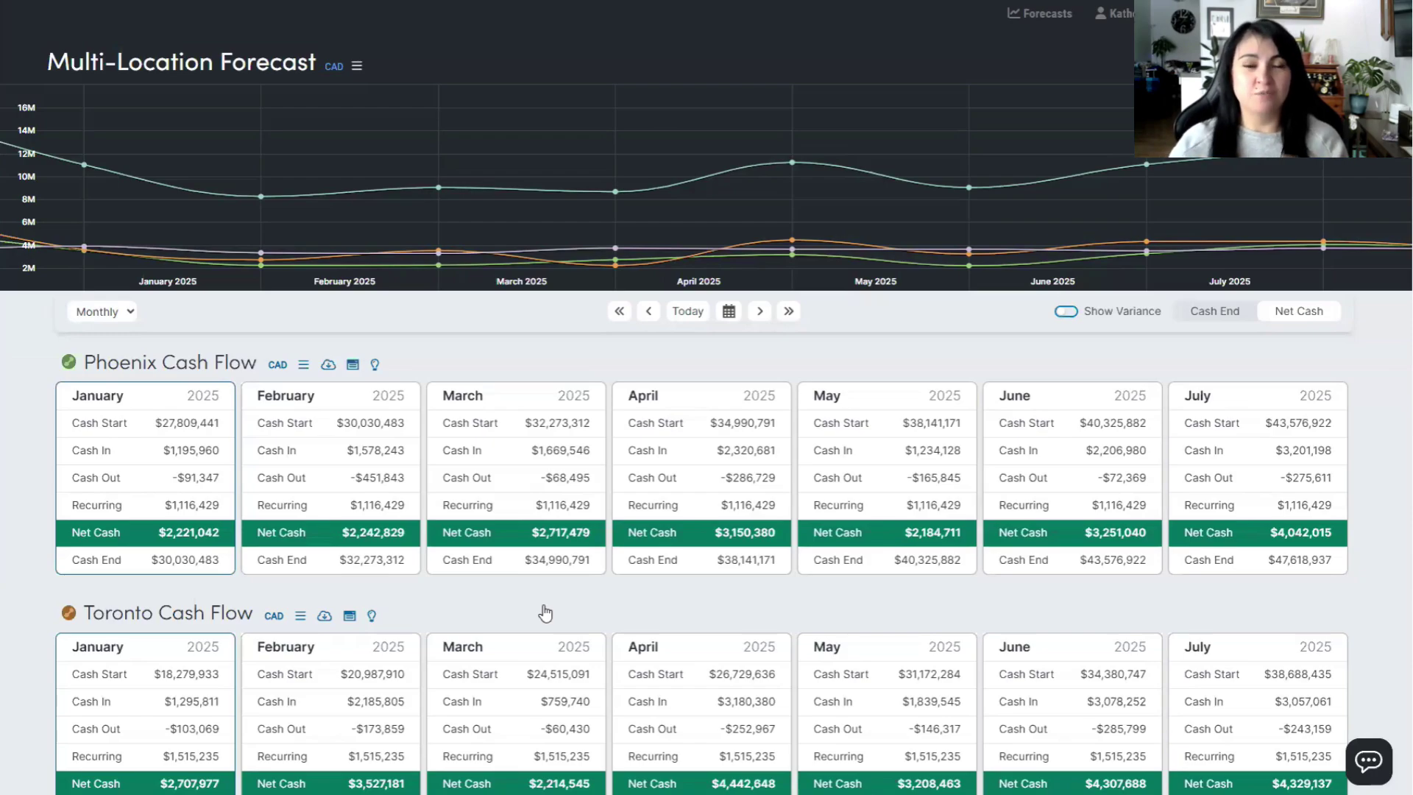
scroll(544, 612, "down", 1)
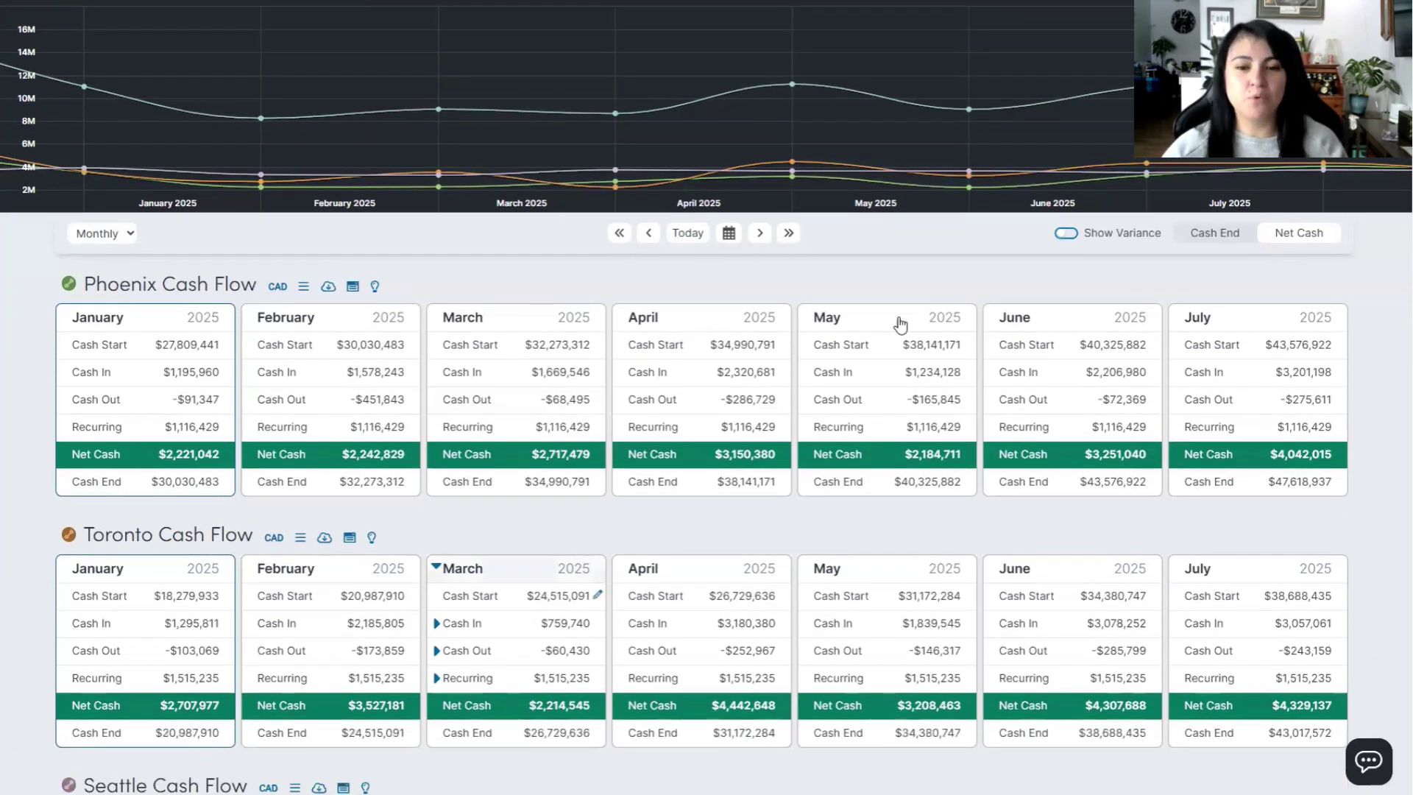
scroll(25, 381, "down", 2)
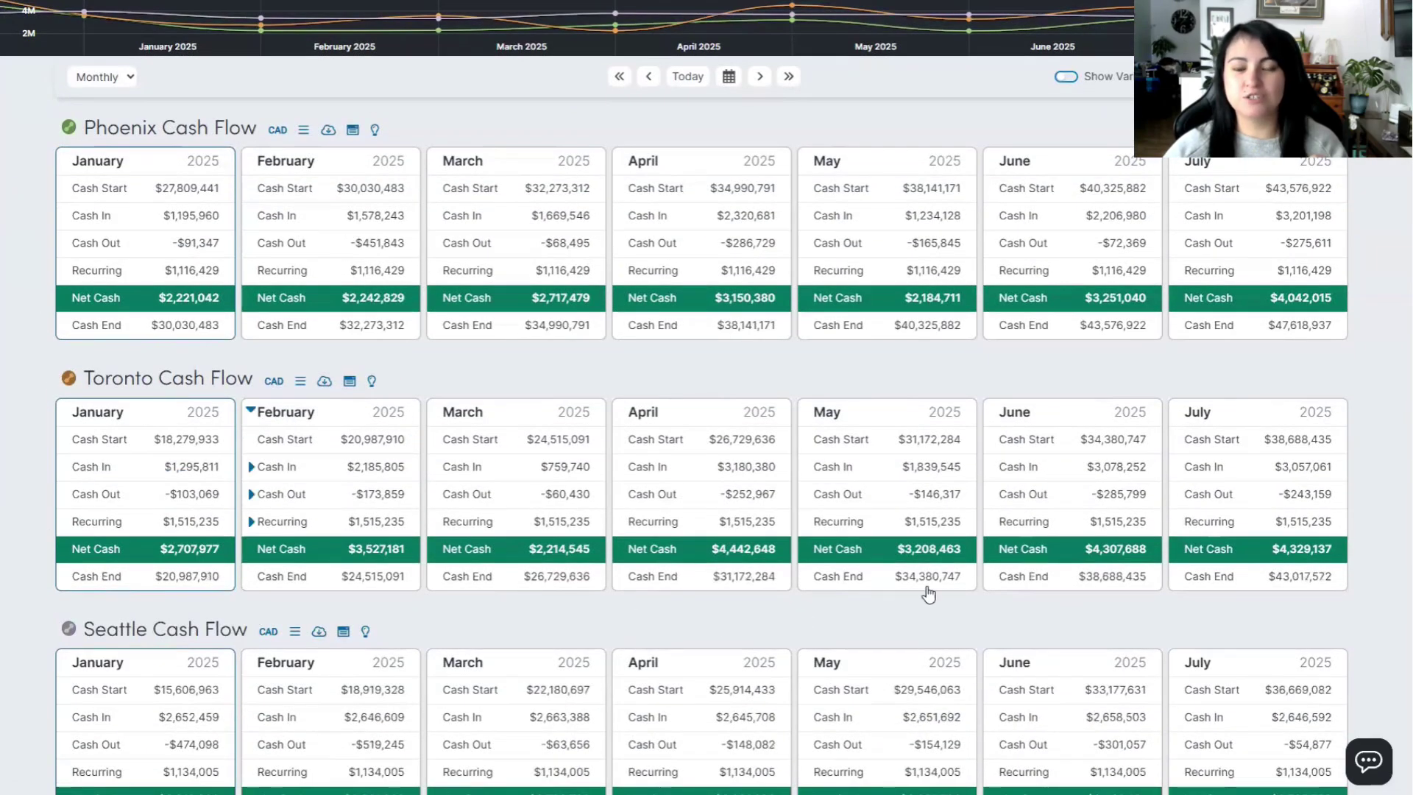
scroll(662, 651, "up", 3)
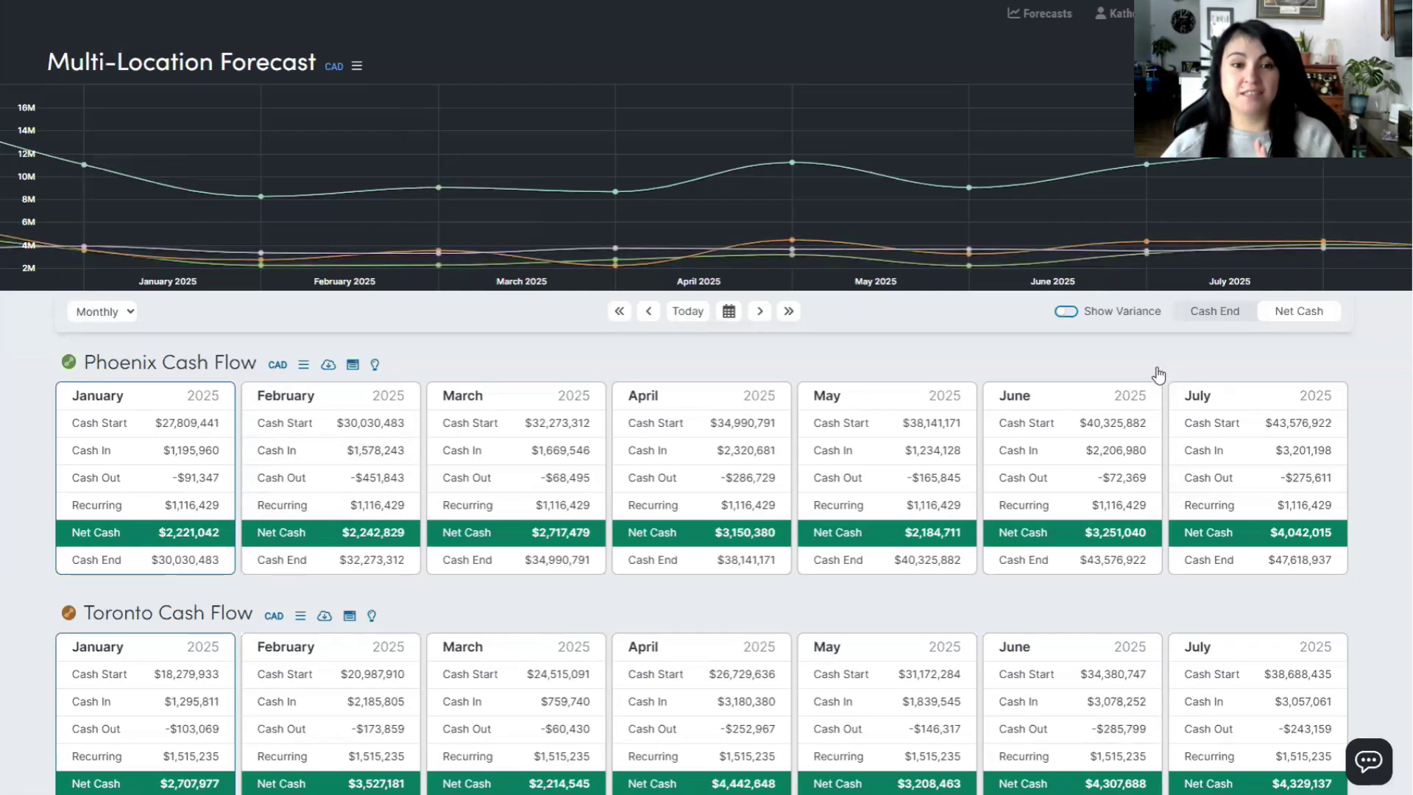
scroll(417, 324, "down", 2)
scroll(416, 324, "down", 3)
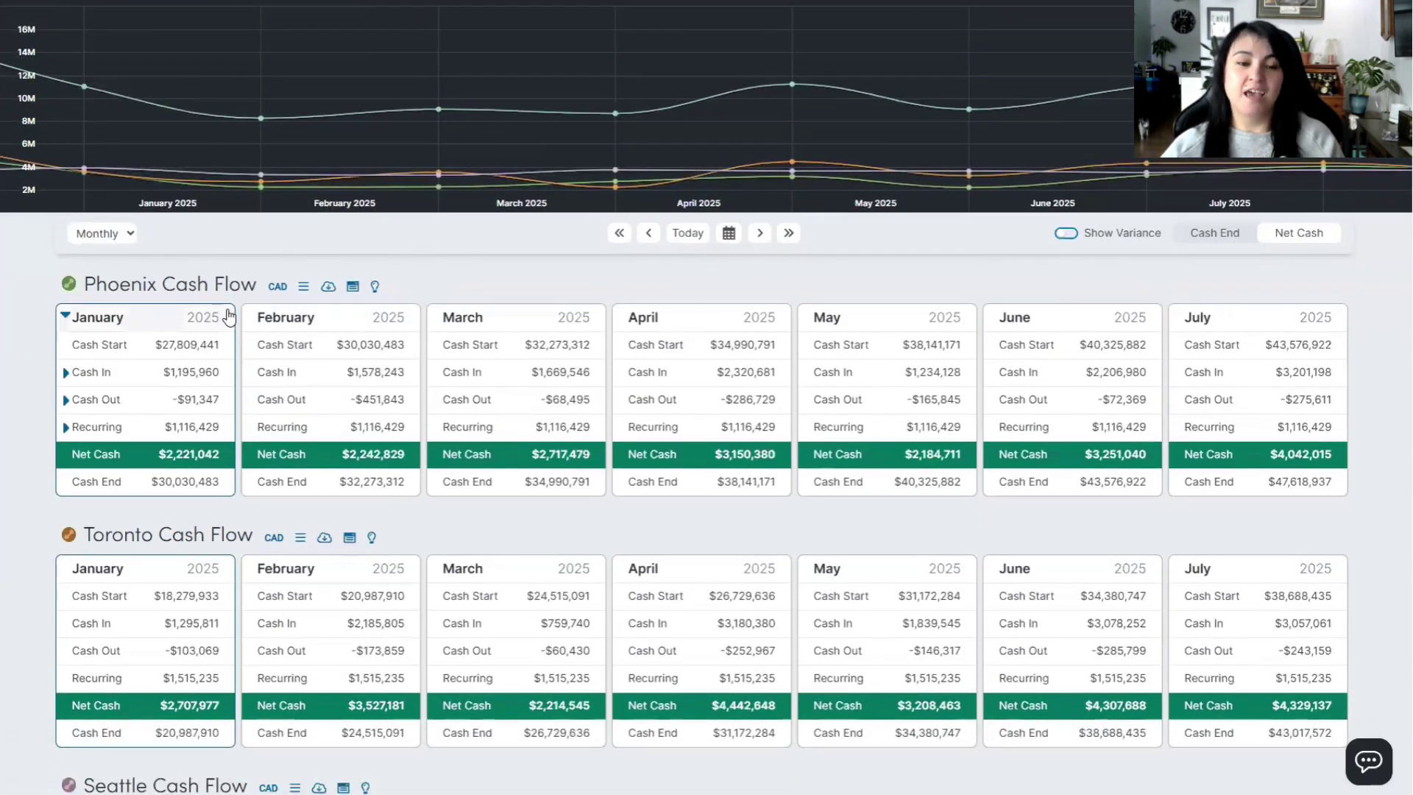
Set the Phoenix Cash Flow scenario currency to USD - United States and save the currency settings.
left_click(280, 212)
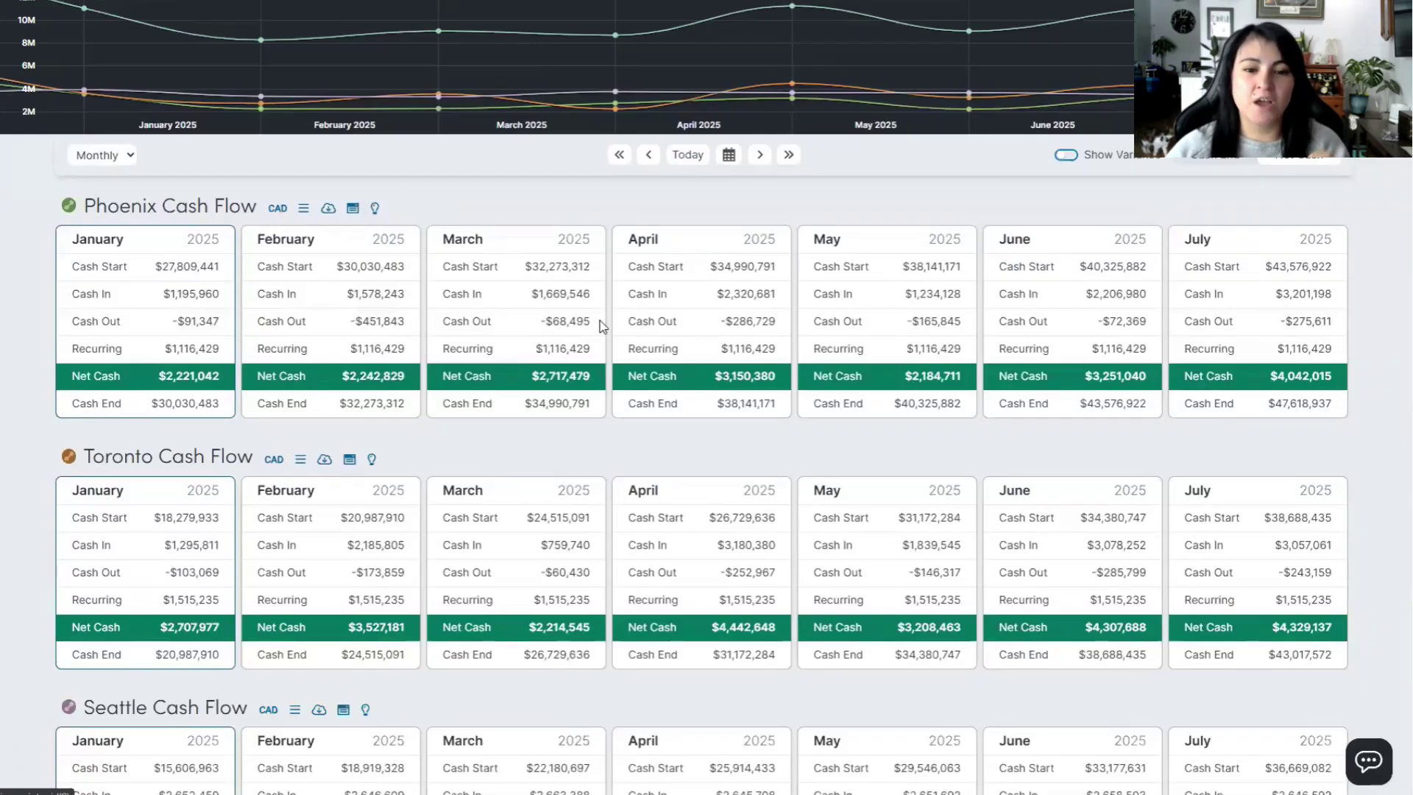
left_click(666, 386)
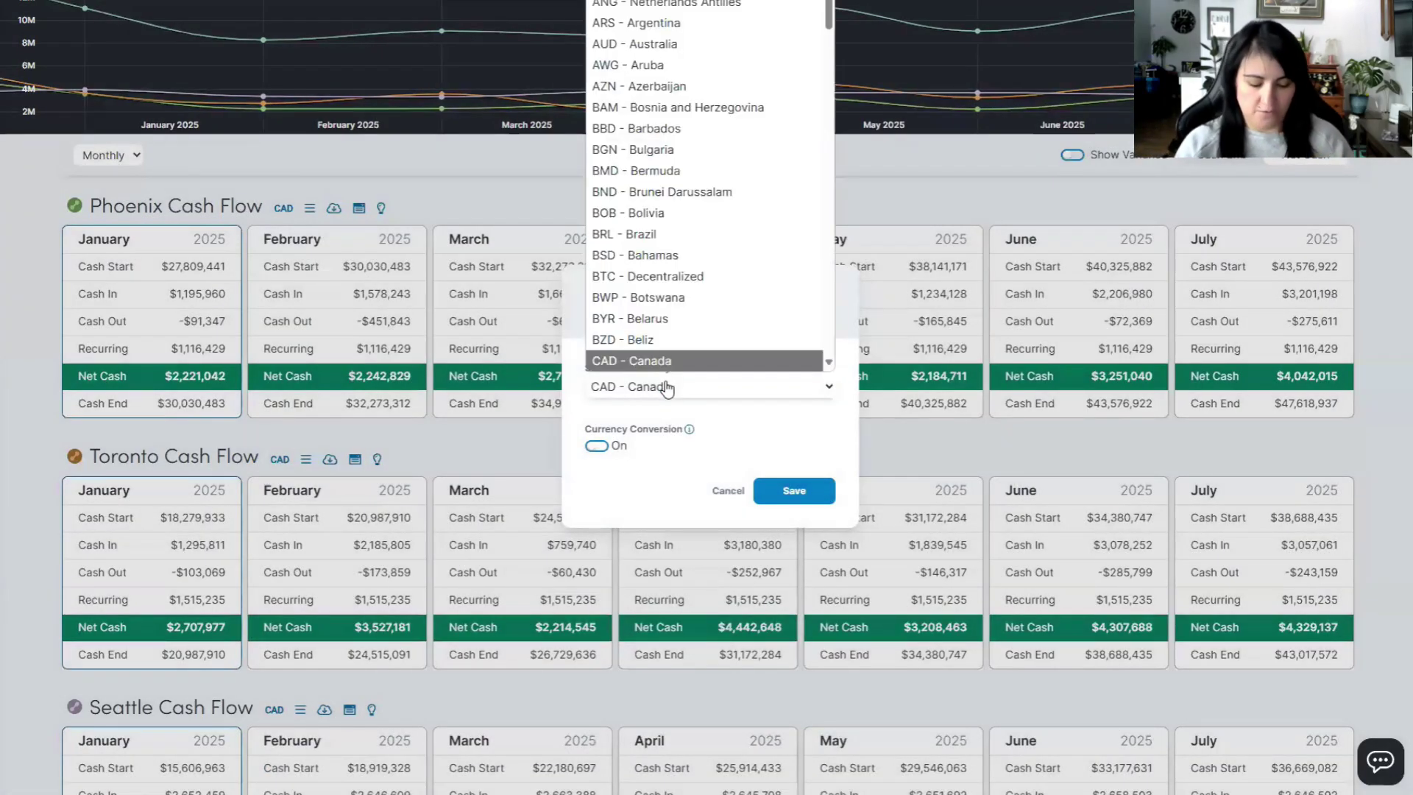
key("u")
key("s")
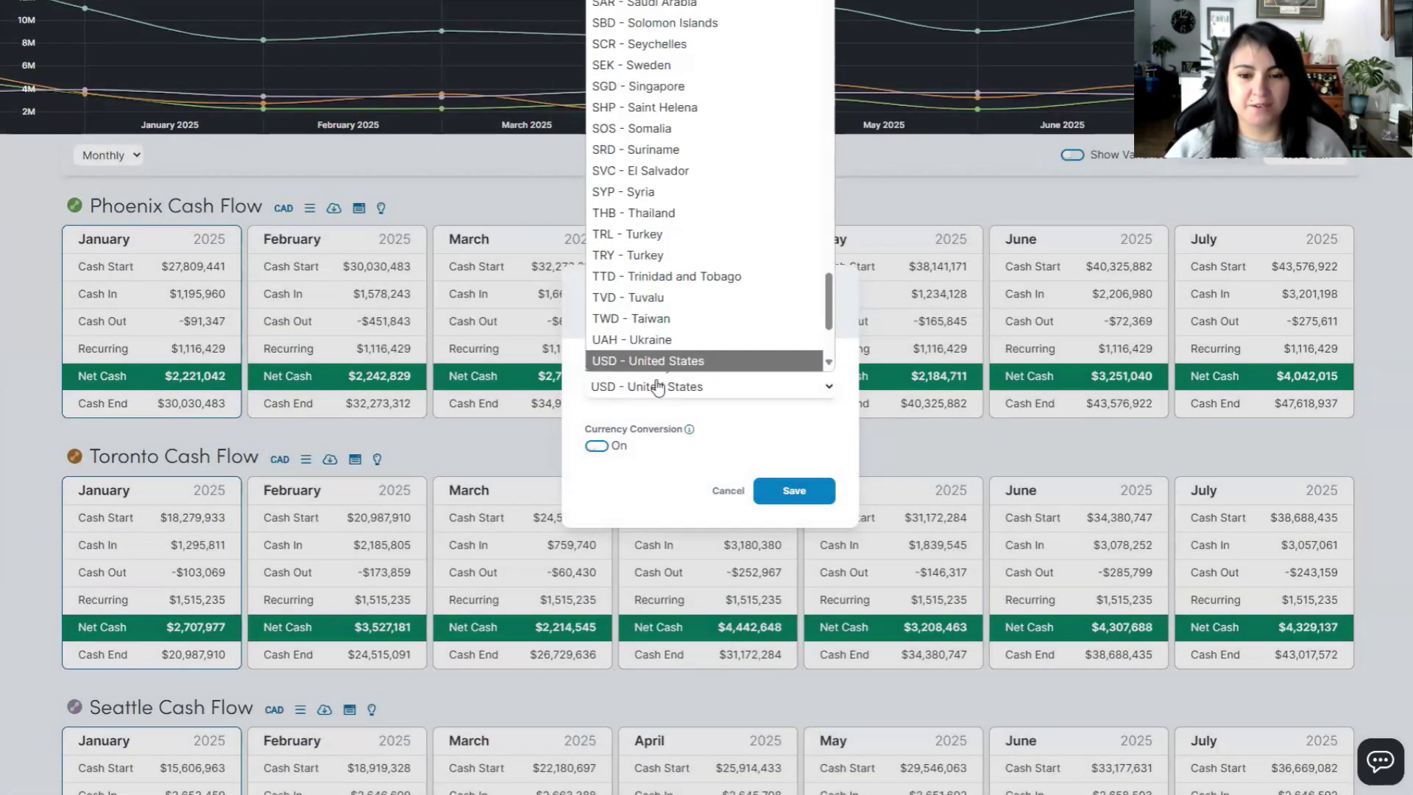
left_click(685, 361)
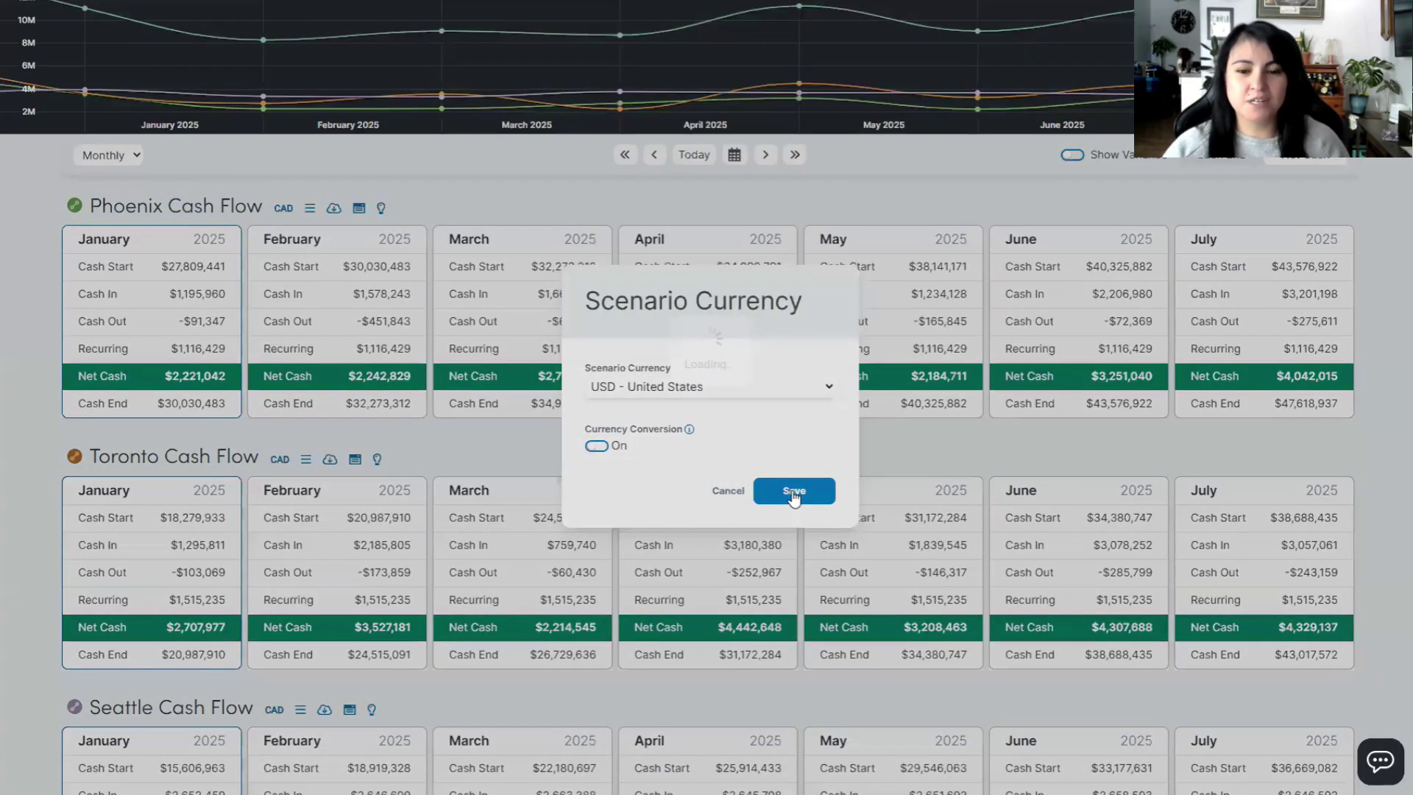
key("Return")
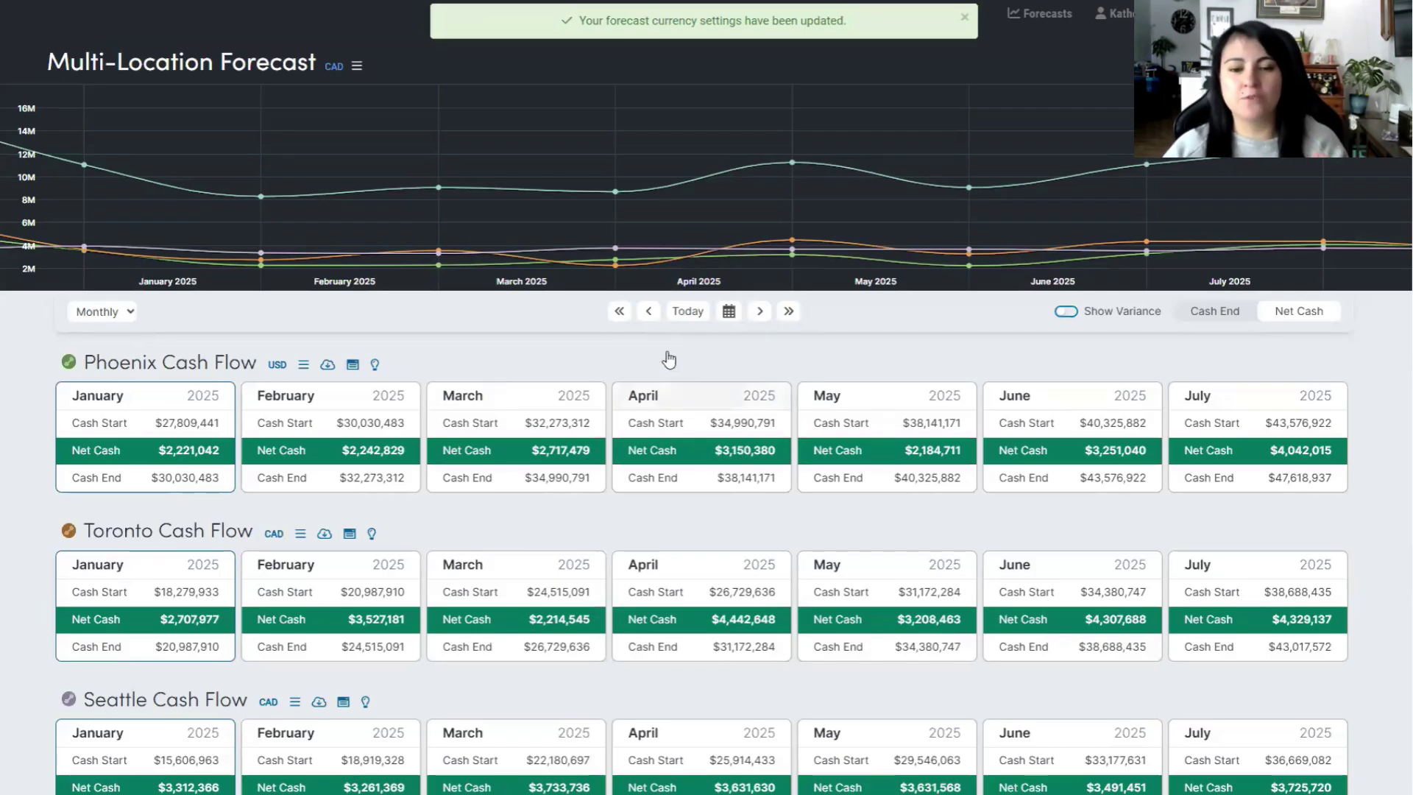
Expand the monthly cash flow details of the Phoenix, Toronto, Seattle and Consolidated scenarios.
left_click(65, 395)
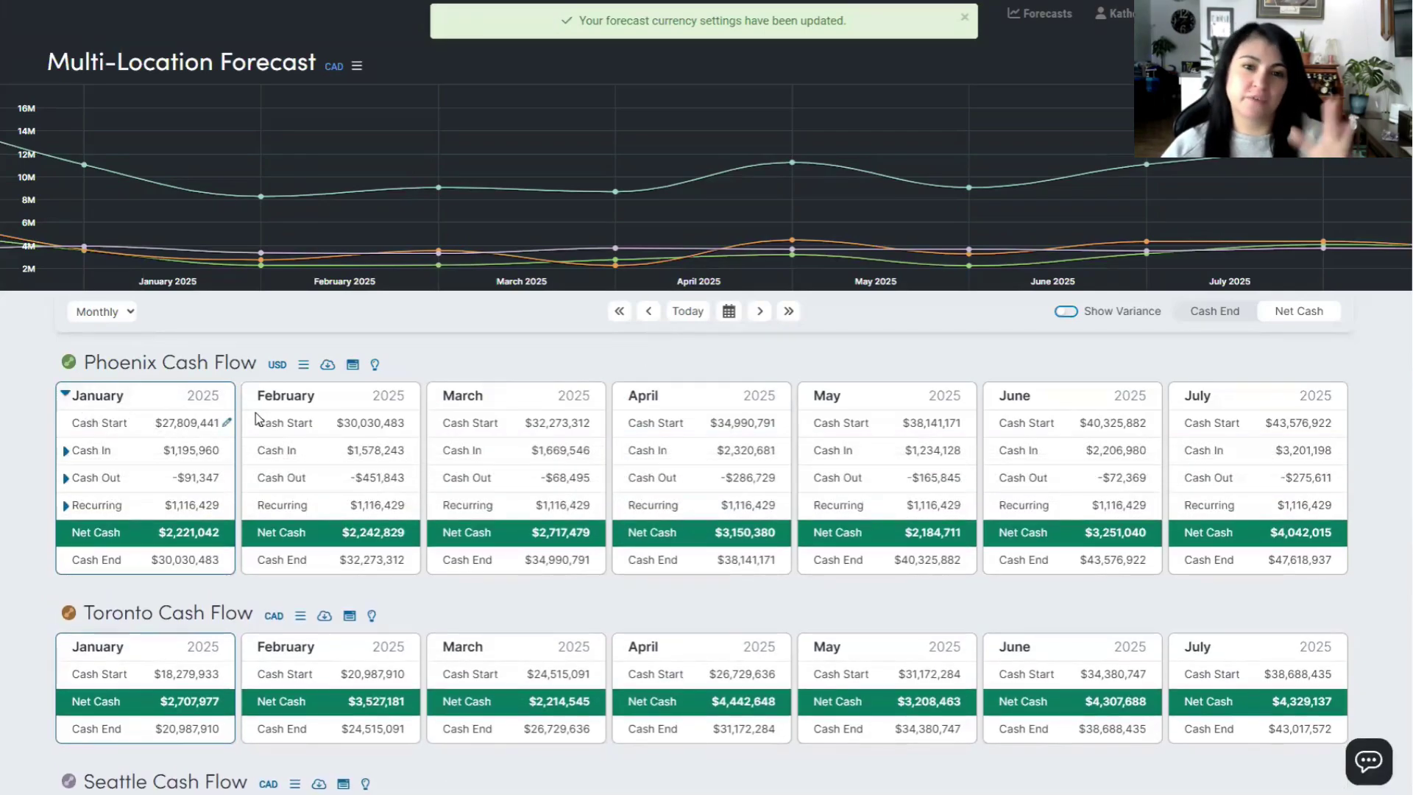
scroll(282, 463, "down", 1)
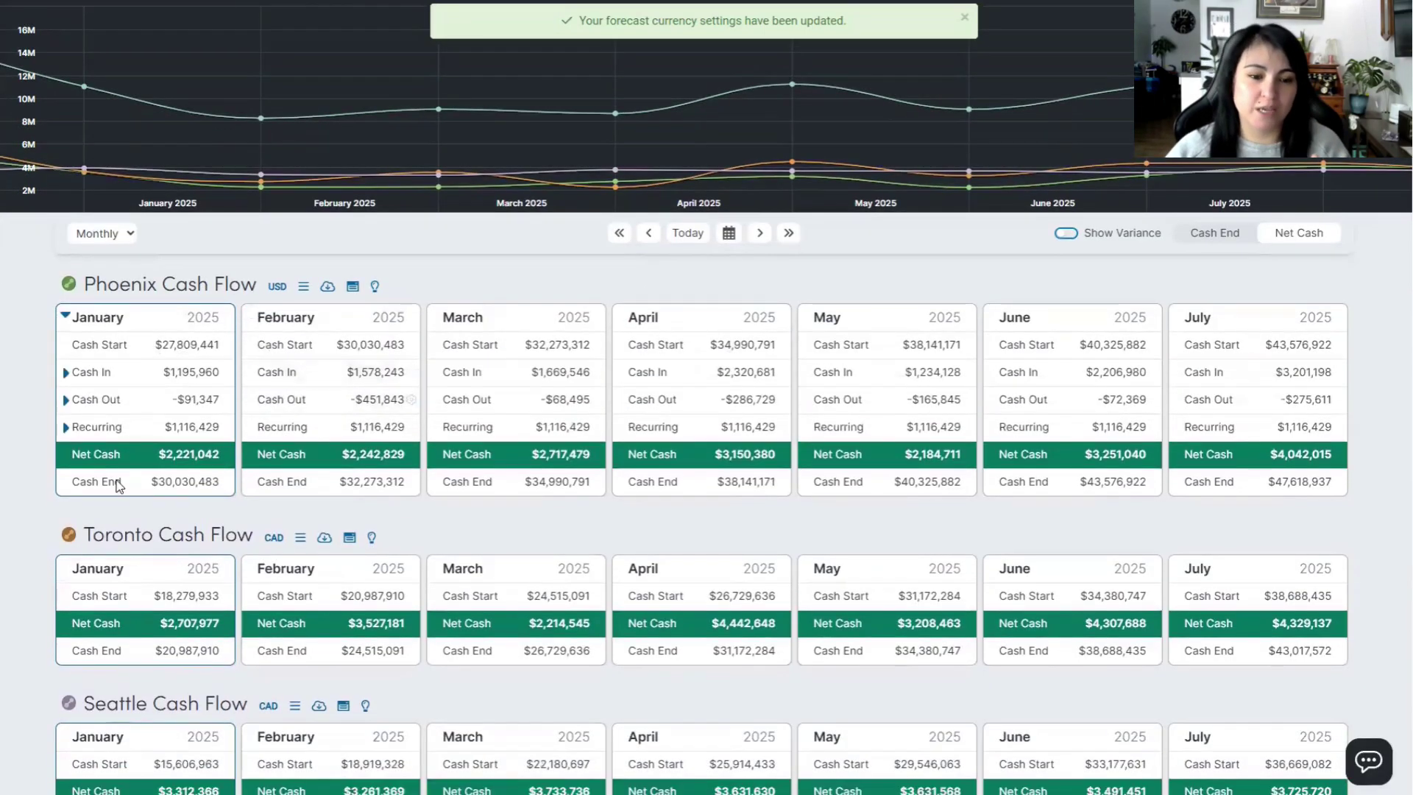
left_click(70, 571)
scroll(206, 523, "down", 2)
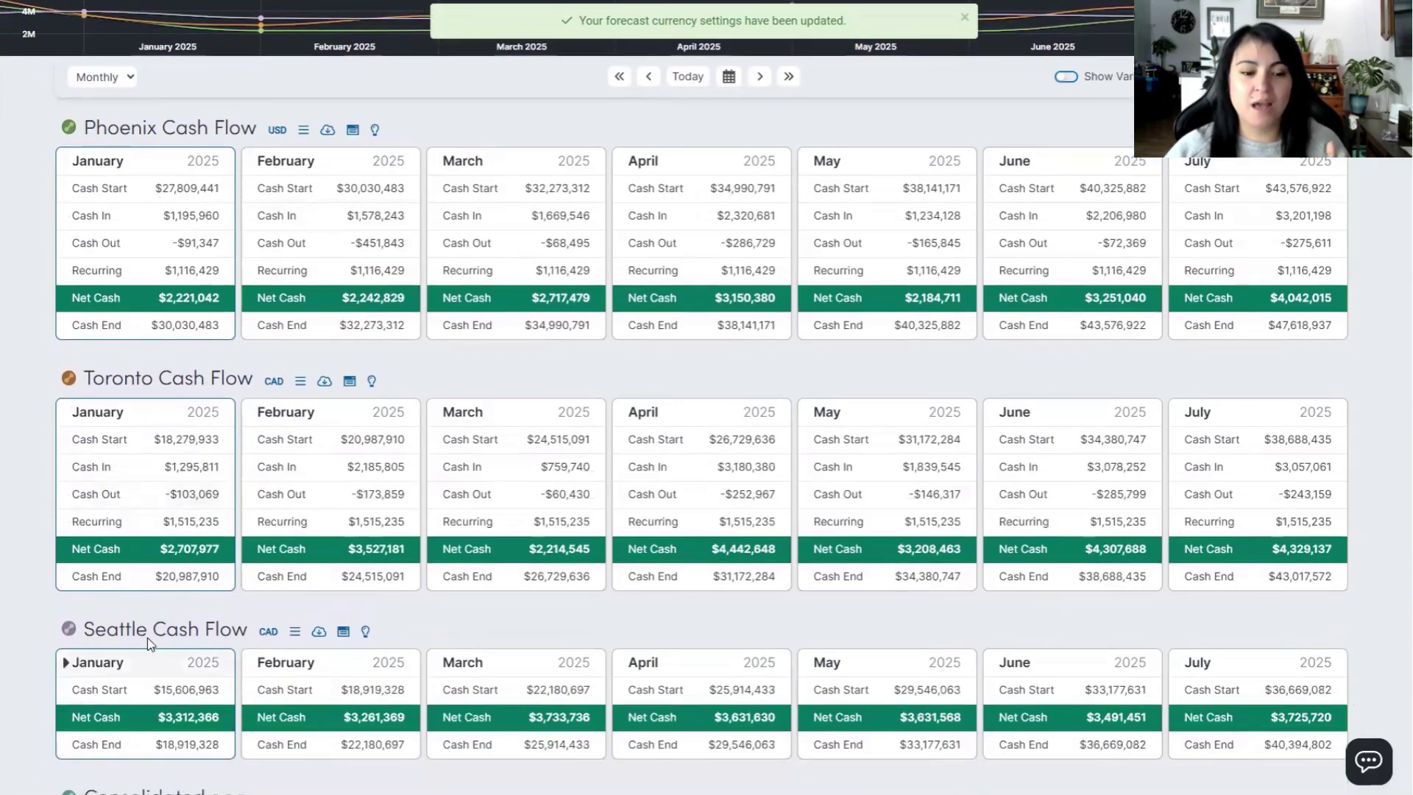
left_click(70, 666)
scroll(249, 621, "down", 3)
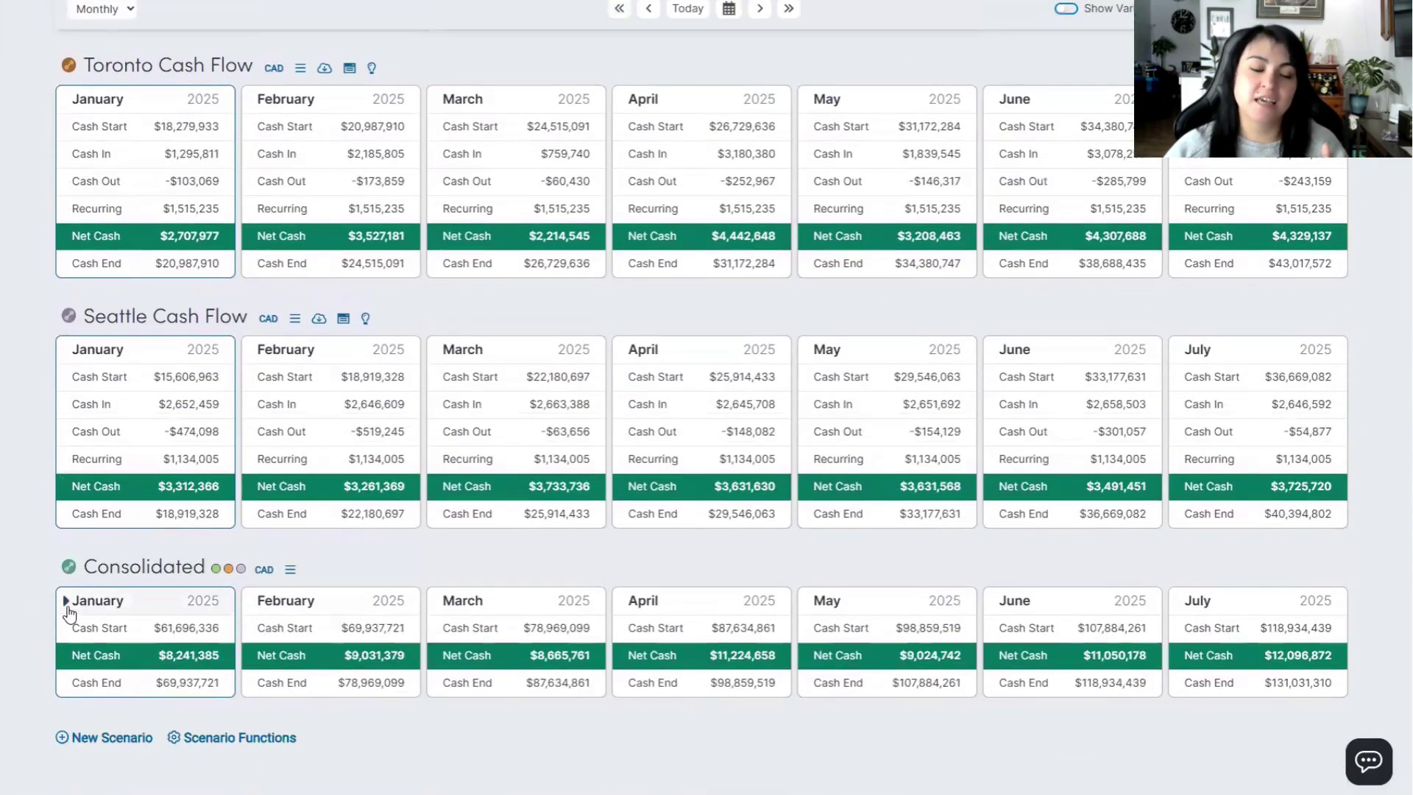
left_click(66, 599)
Look at the Consolidate and Merge scenario operations with the Multi-Location Forecast's scenarios listed, and cancel without creating a scenario.
scroll(341, 473, "down", 3)
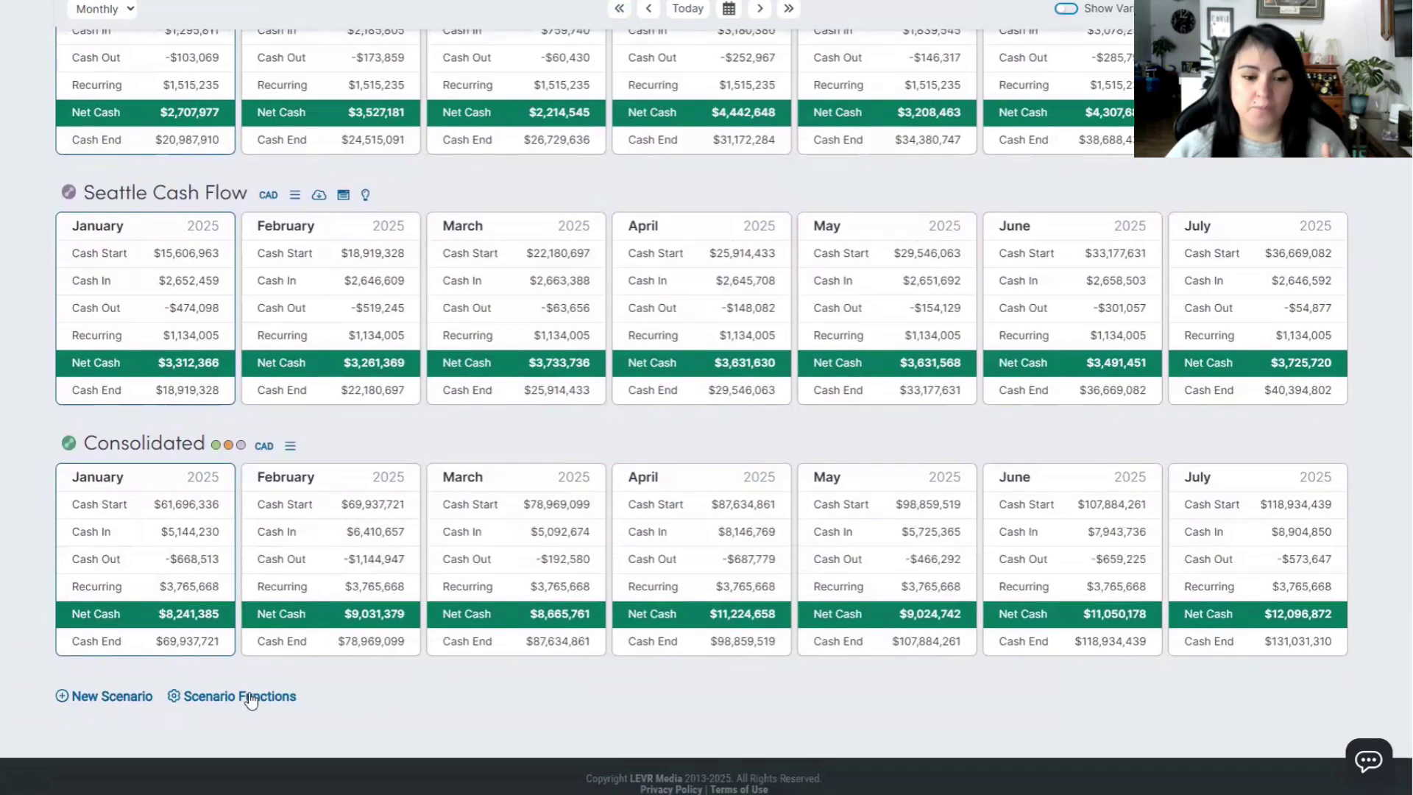
left_click(239, 697)
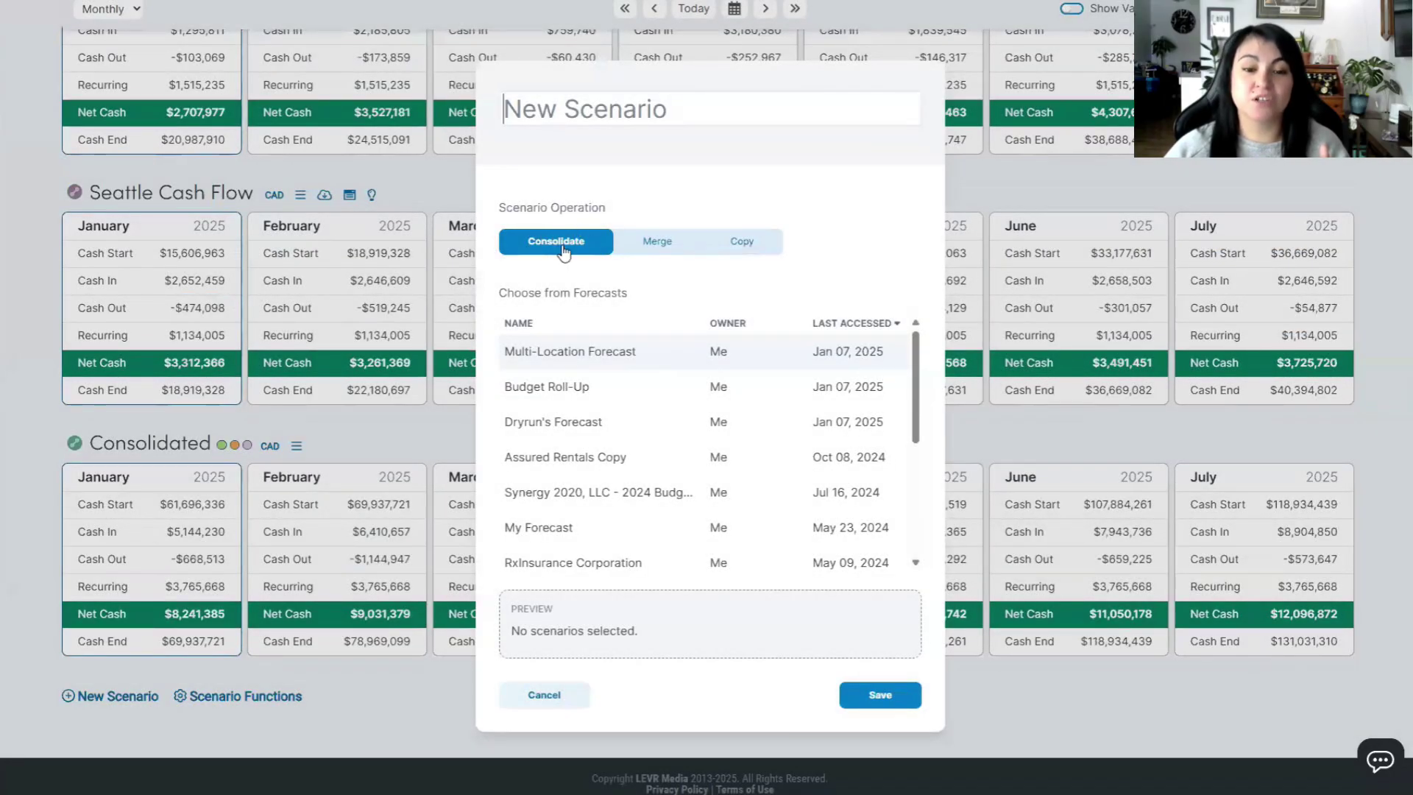
left_click(554, 365)
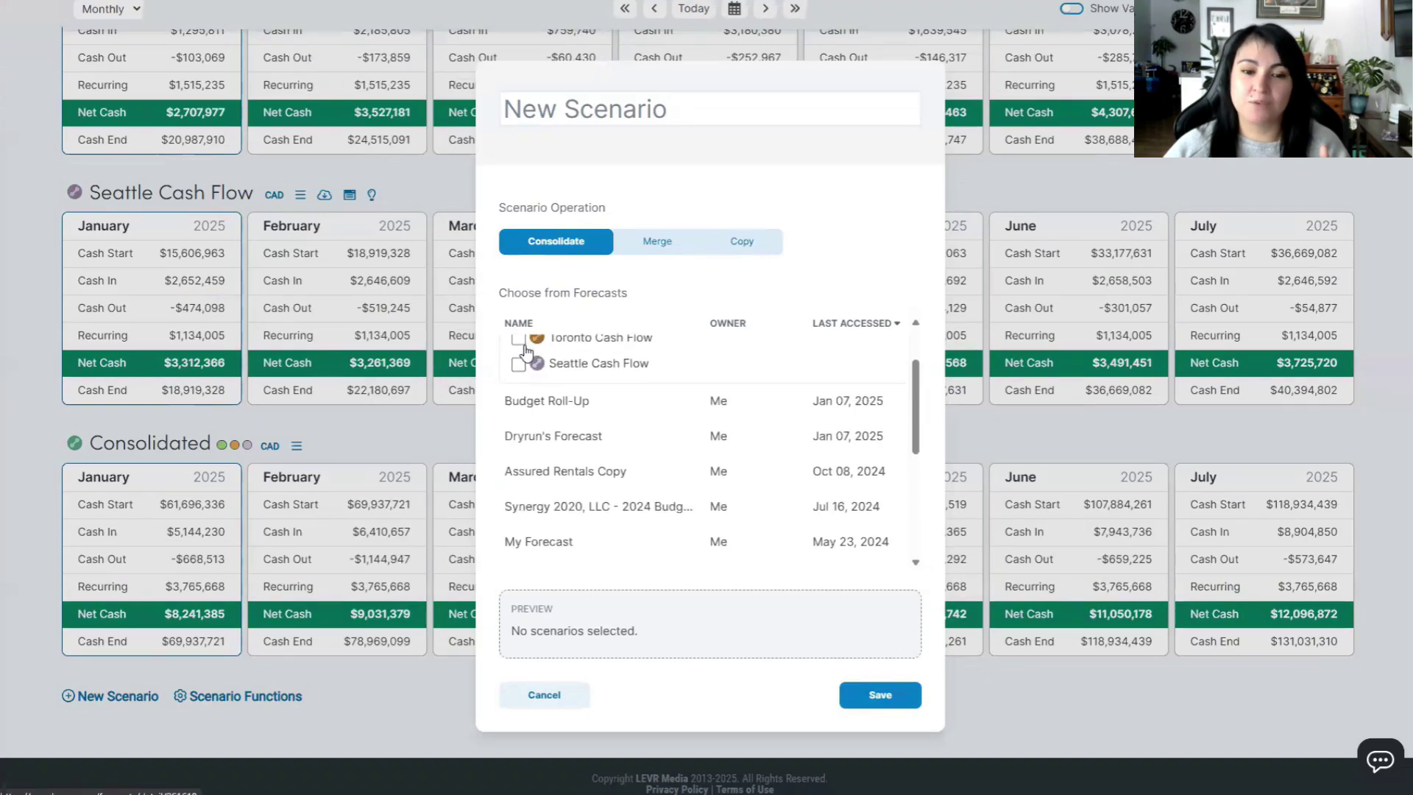
left_click(652, 247)
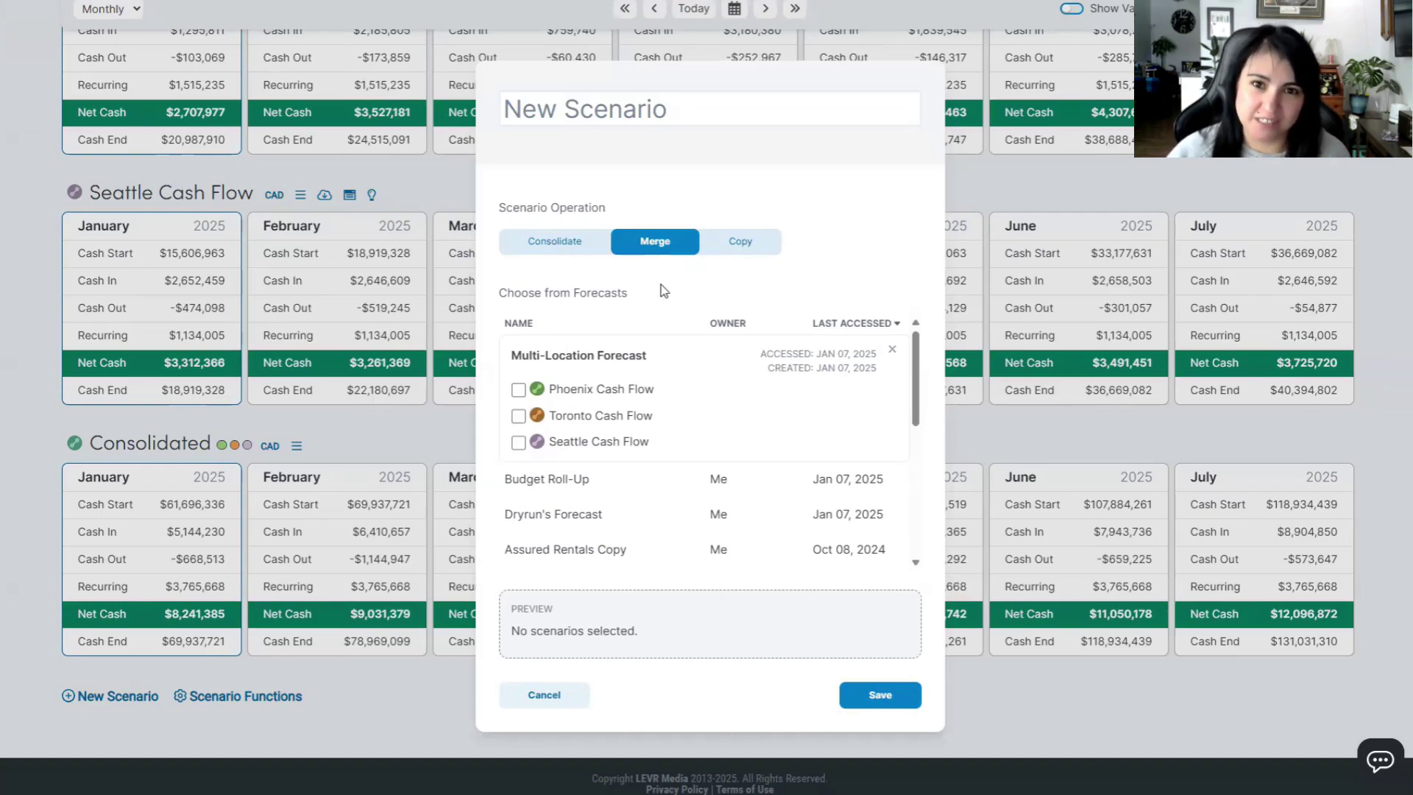
left_click(544, 695)
Review the expanded scenarios of the Multi-Location Forecast and switch to Dryrun's Forecast.
scroll(467, 583, "up", 10)
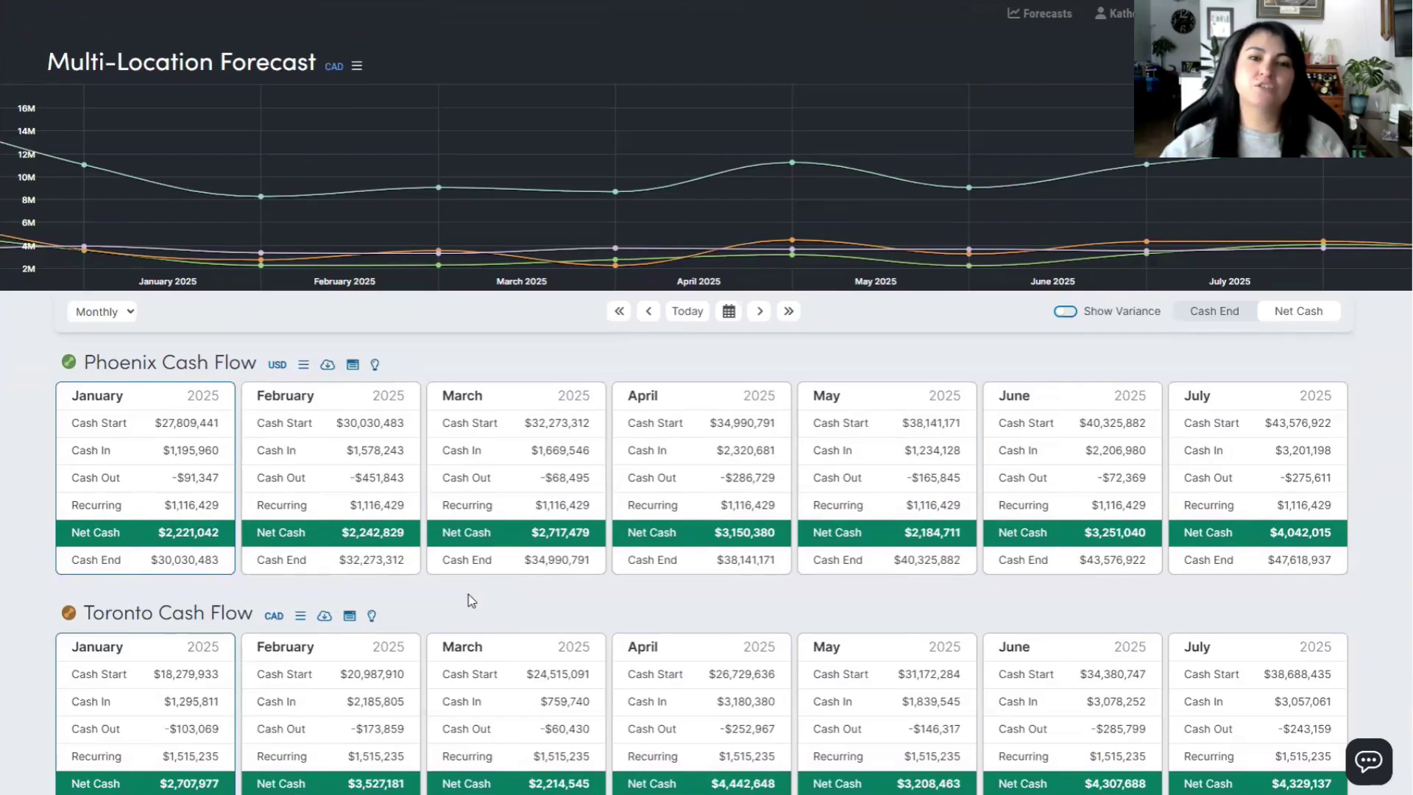
scroll(353, 456, "down", 6)
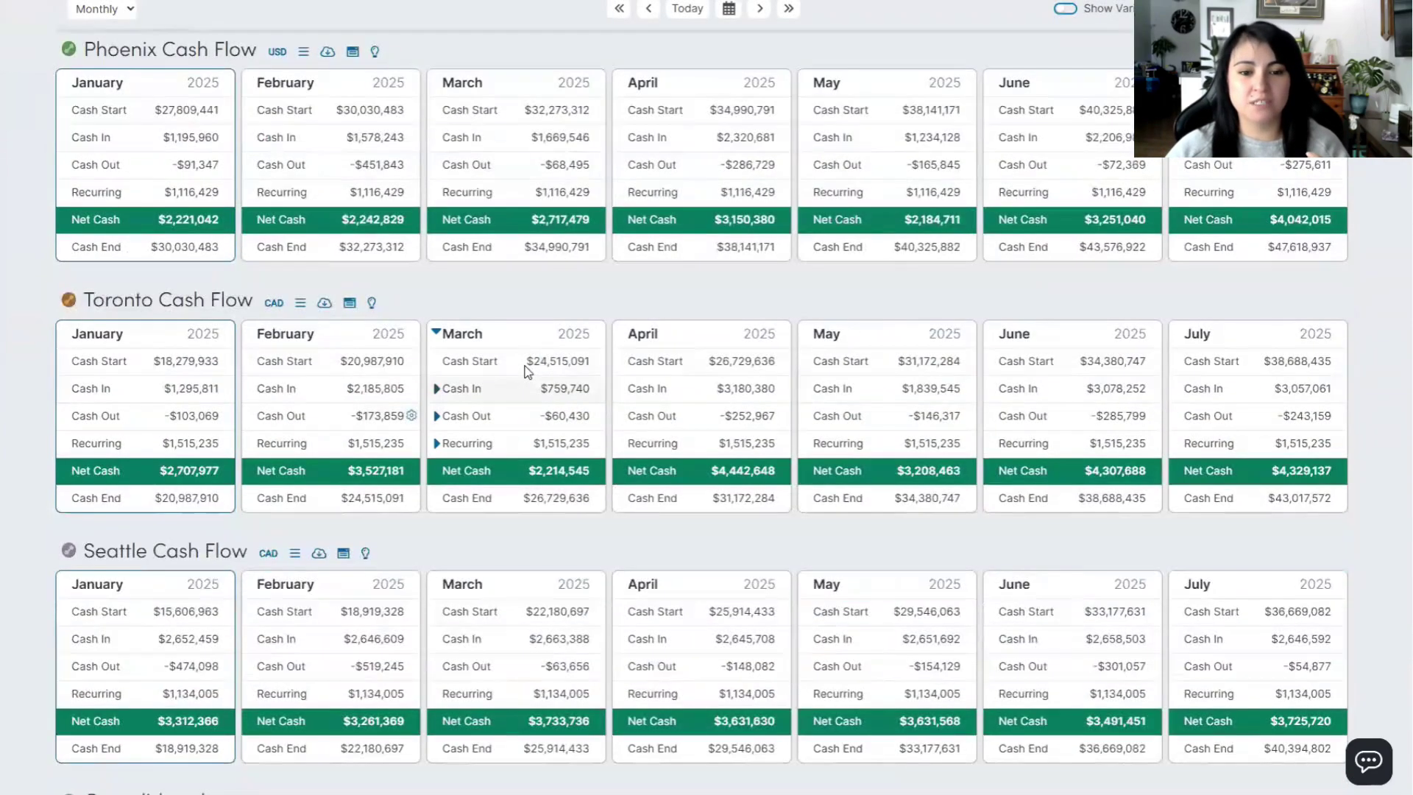
scroll(454, 385, "down", 2)
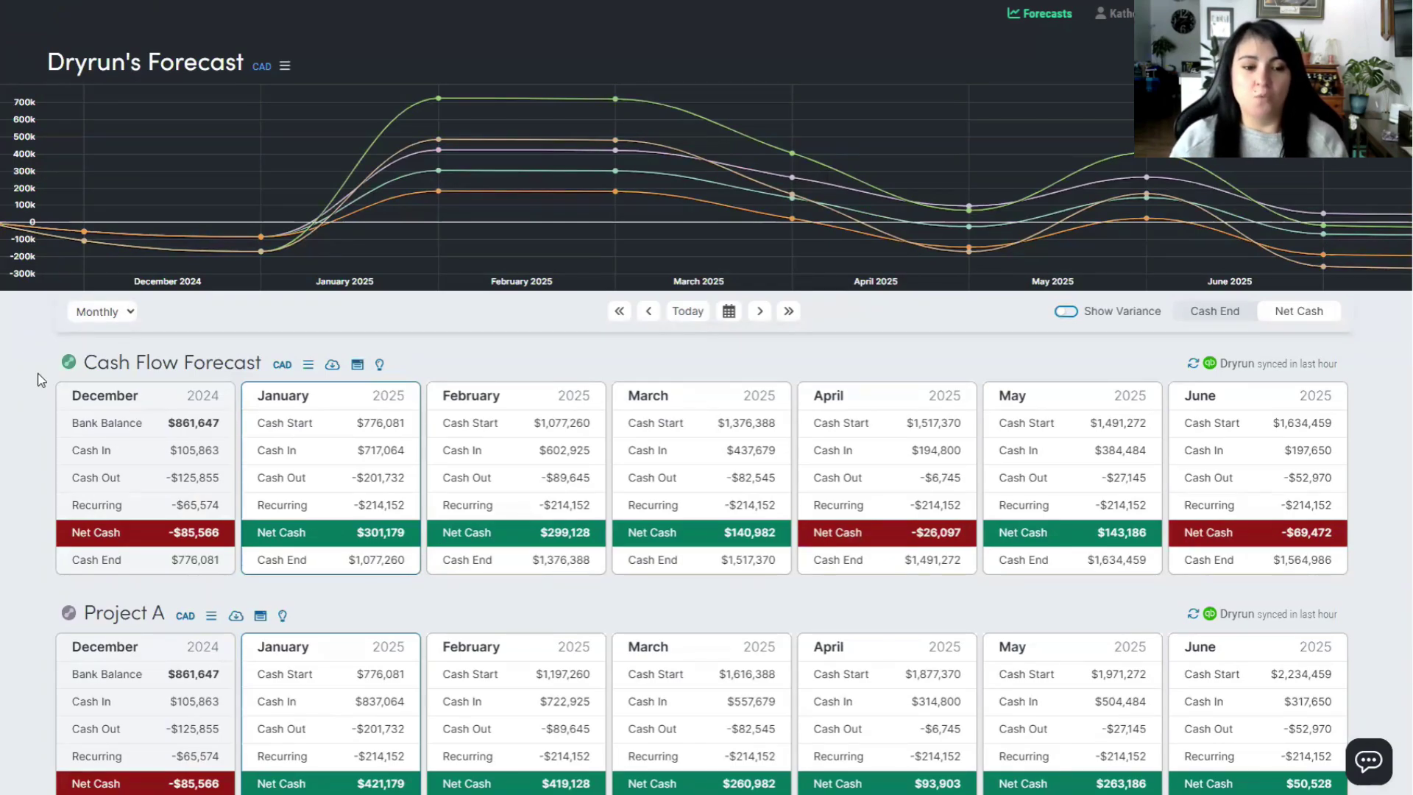
Compare the Cash Flow Forecast, Project A and Project B with the combined Forecast + Project A and Forecast + Project B scenarios.
scroll(52, 427, "down", 2)
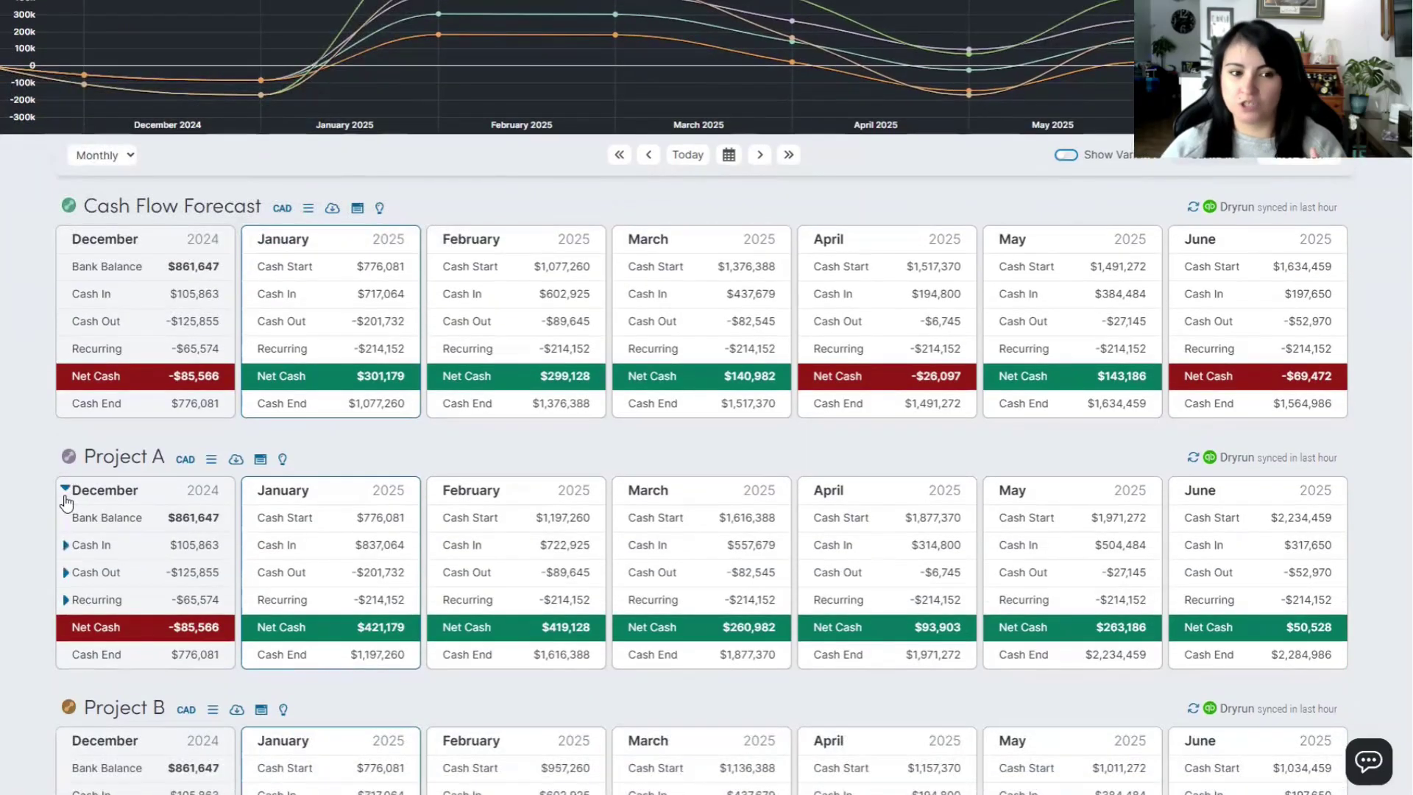
scroll(22, 447, "down", 1)
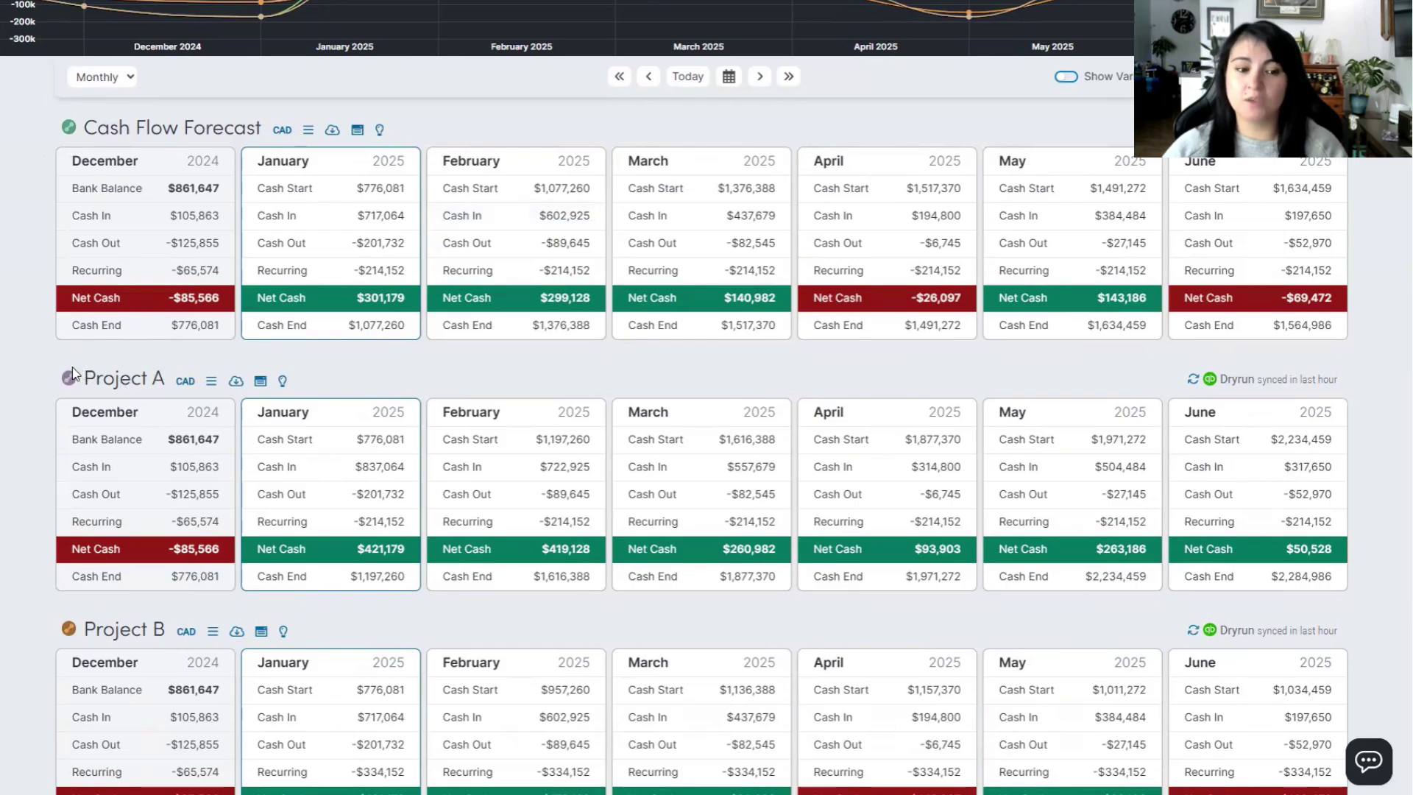
scroll(24, 367, "down", 1)
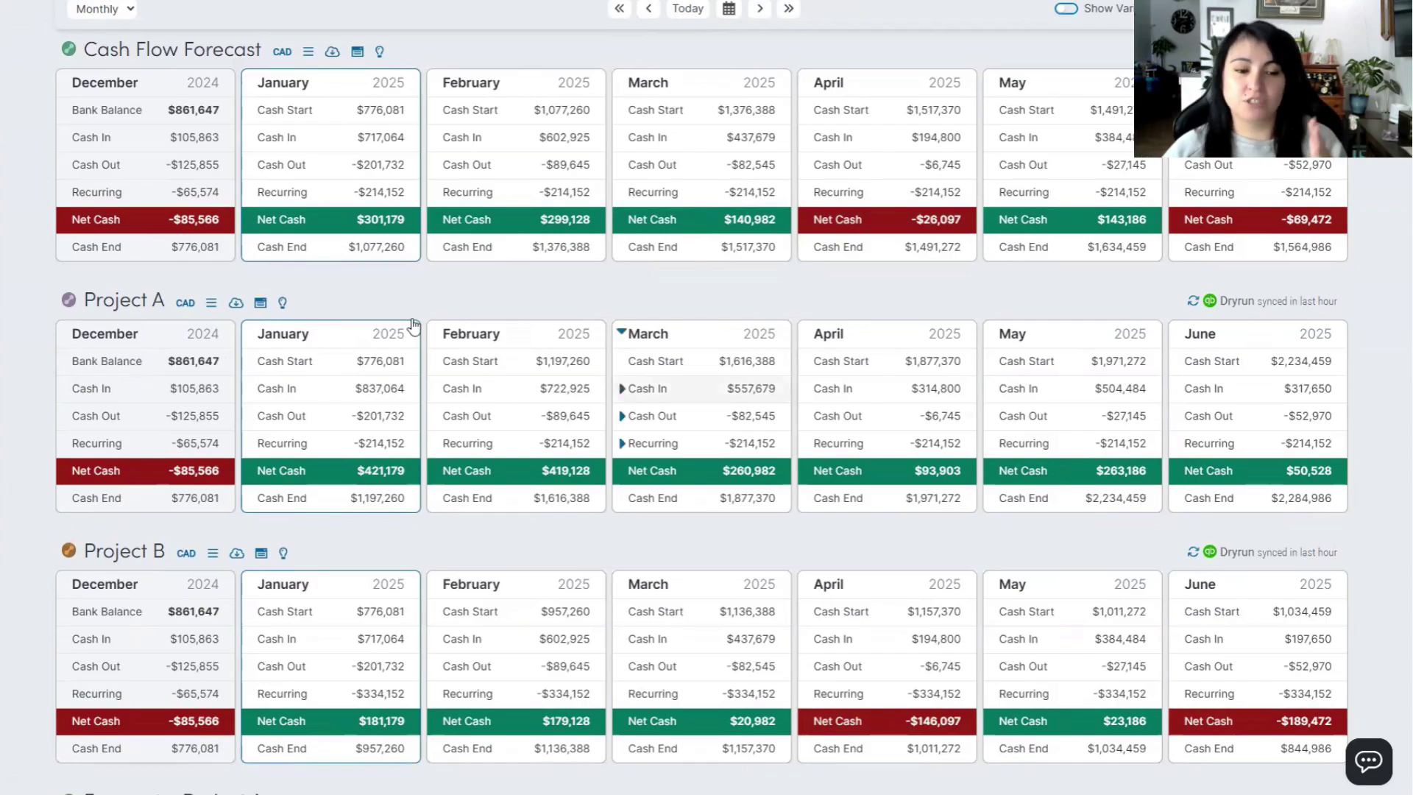
scroll(486, 588, "up", 1)
scroll(486, 589, "down", 6)
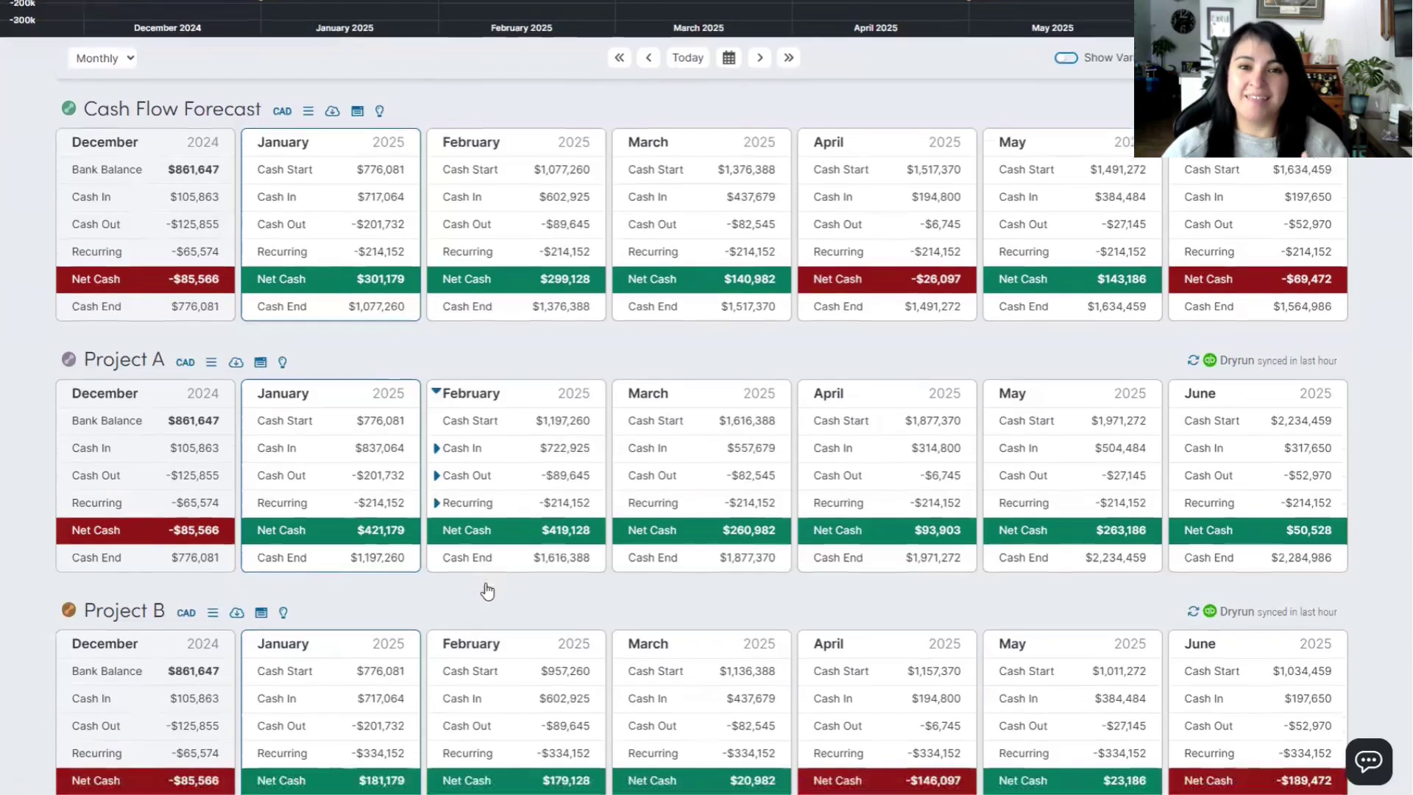
scroll(224, 604, "down", 2)
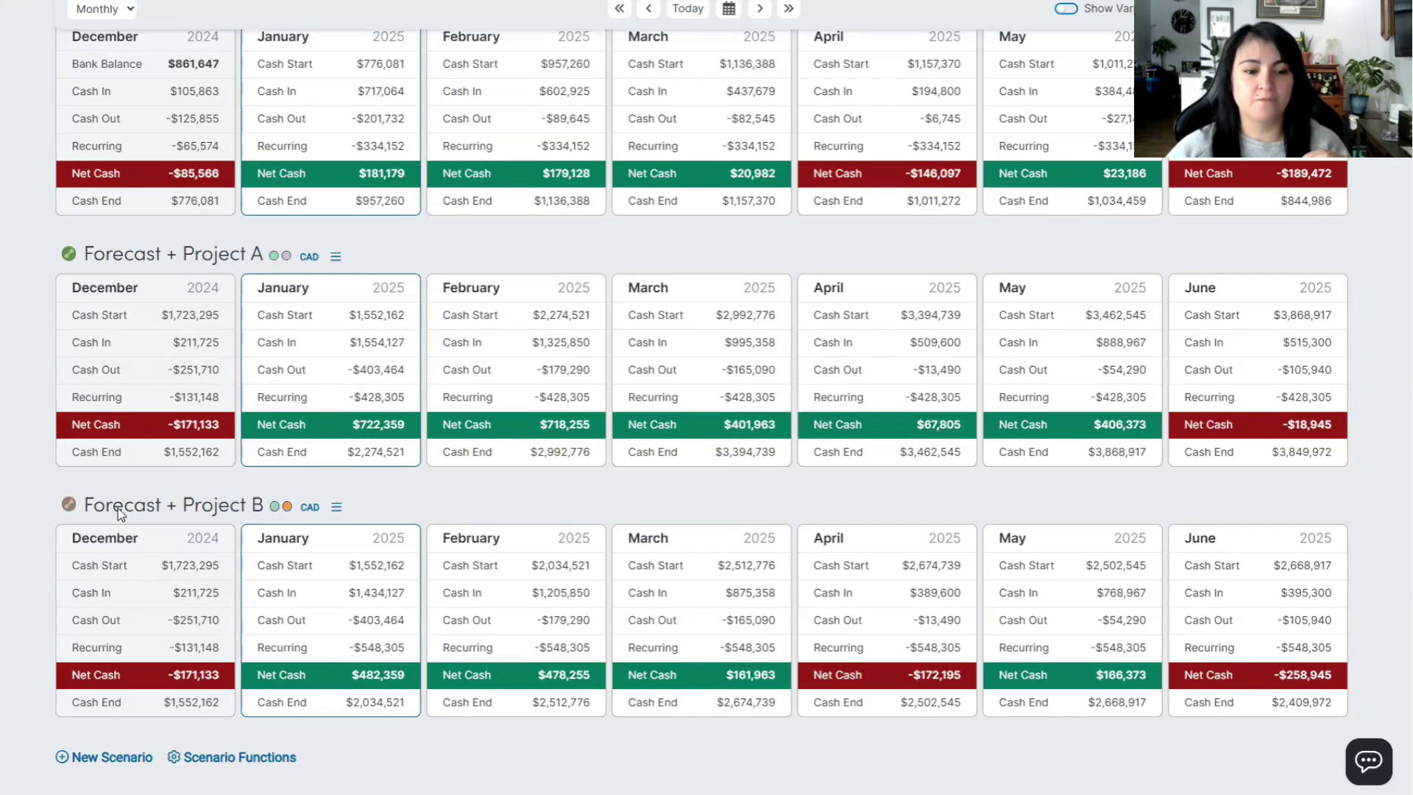
scroll(249, 520, "up", 5)
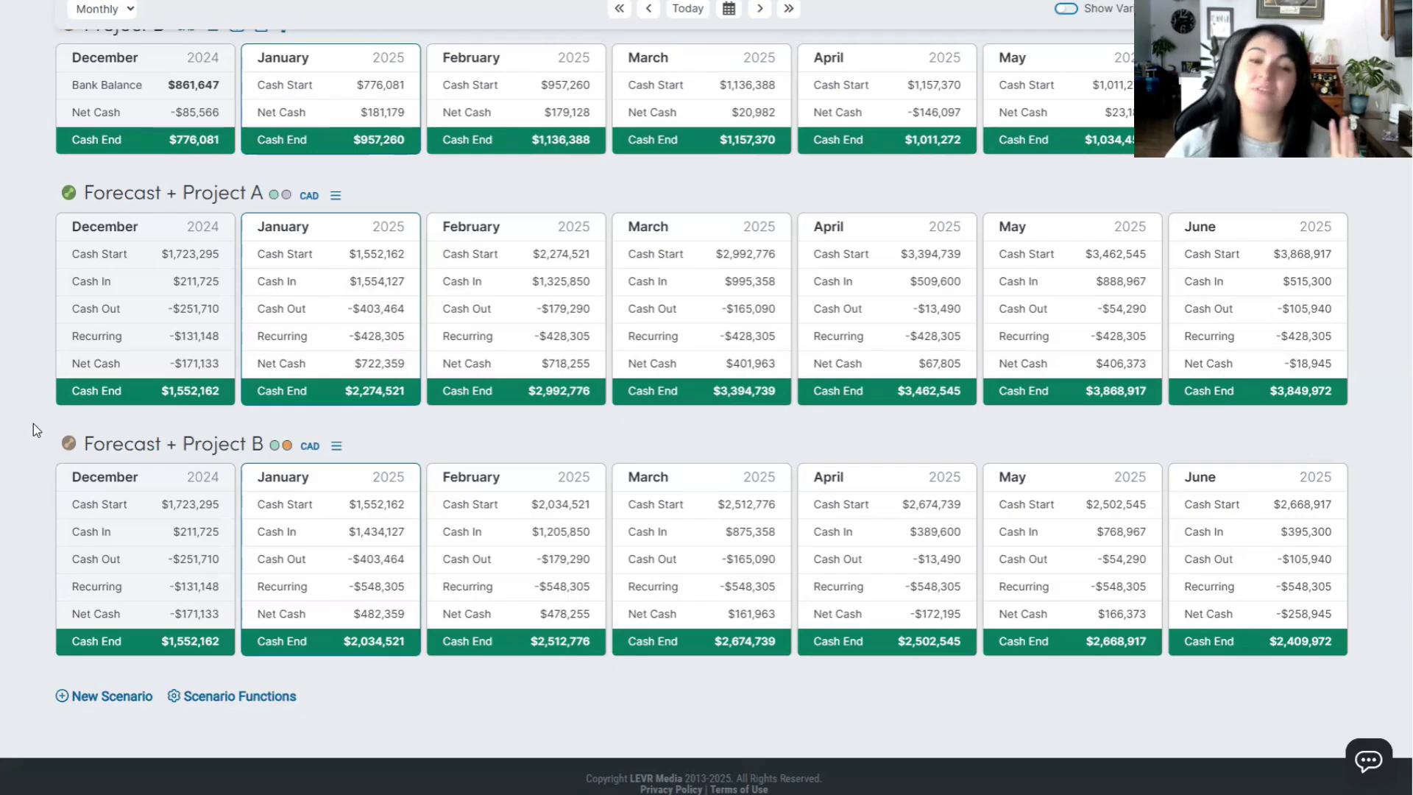
scroll(33, 424, "up", 4)
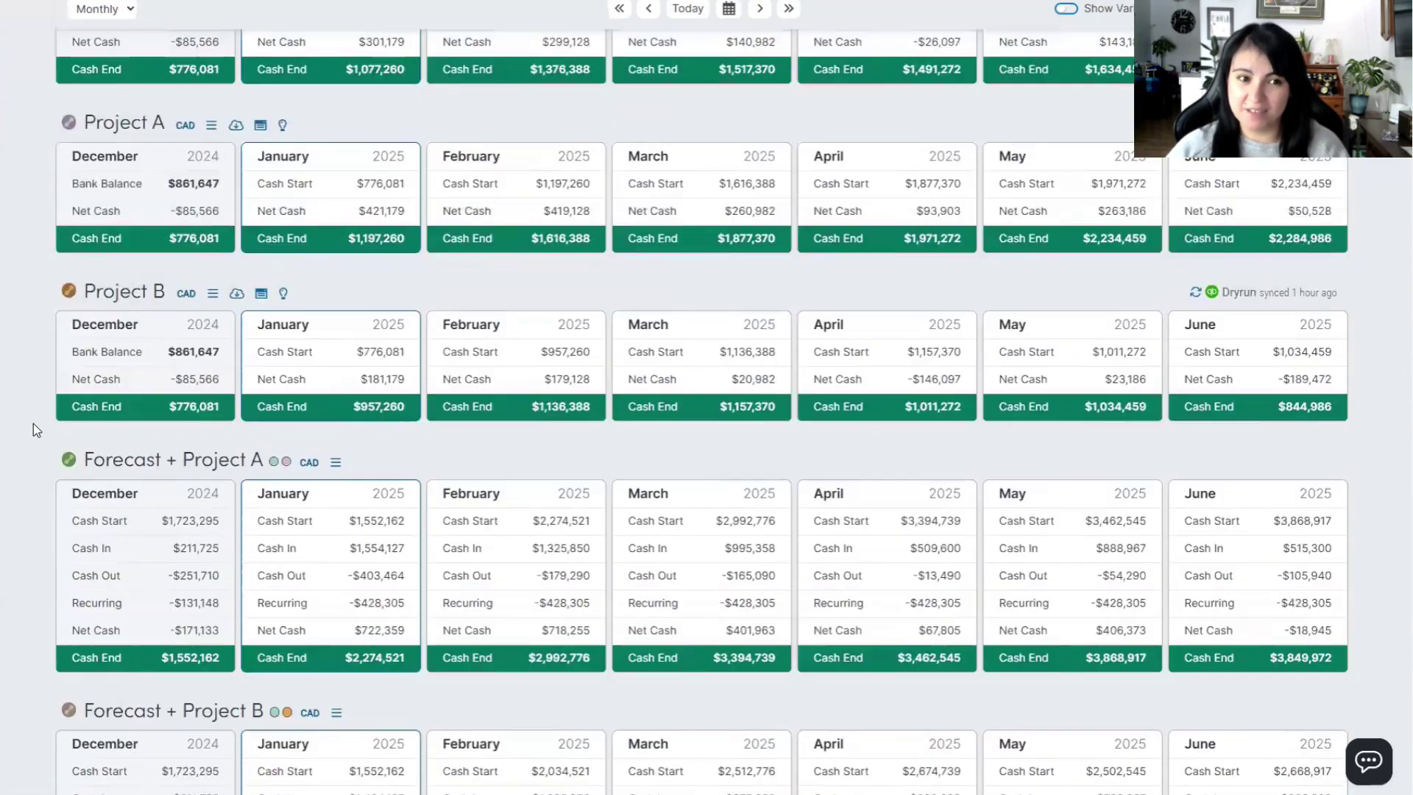
scroll(33, 426, "down", 4)
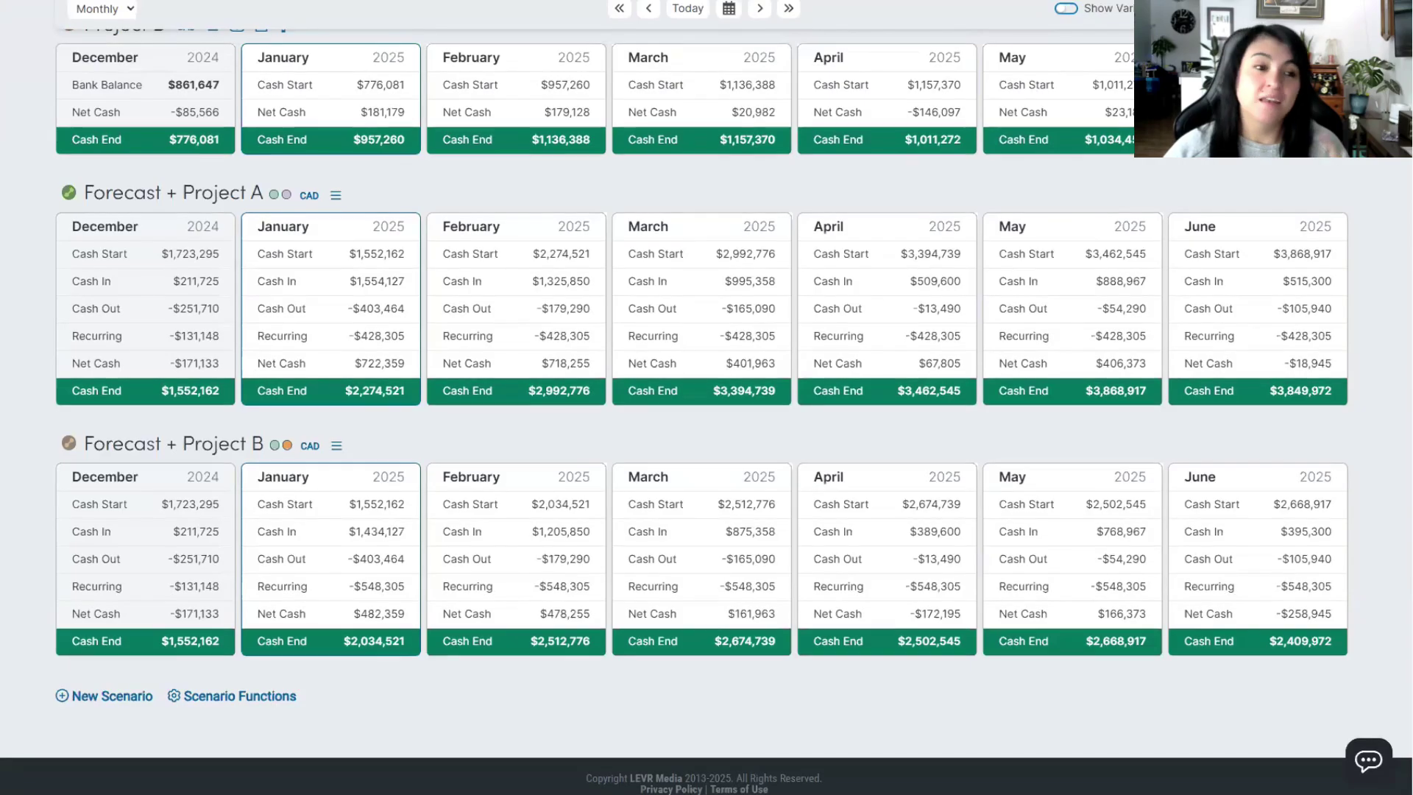
Switch to the Budget Roll-Up forecast and examine its Master Budget, Marketing Budget and Sales Budget scenarios.
left_click(69, 85)
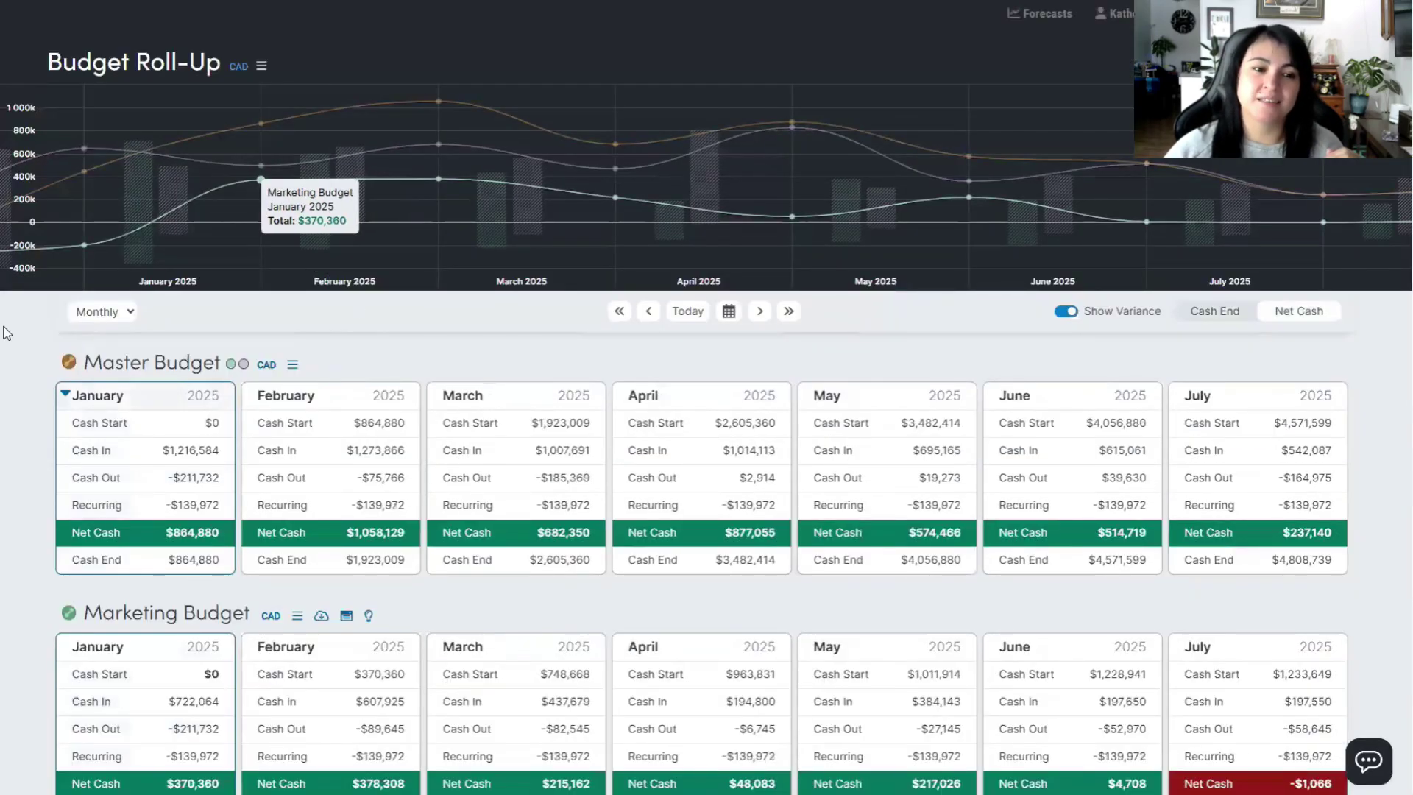
scroll(32, 386, "down", 2)
scroll(33, 386, "up", 2)
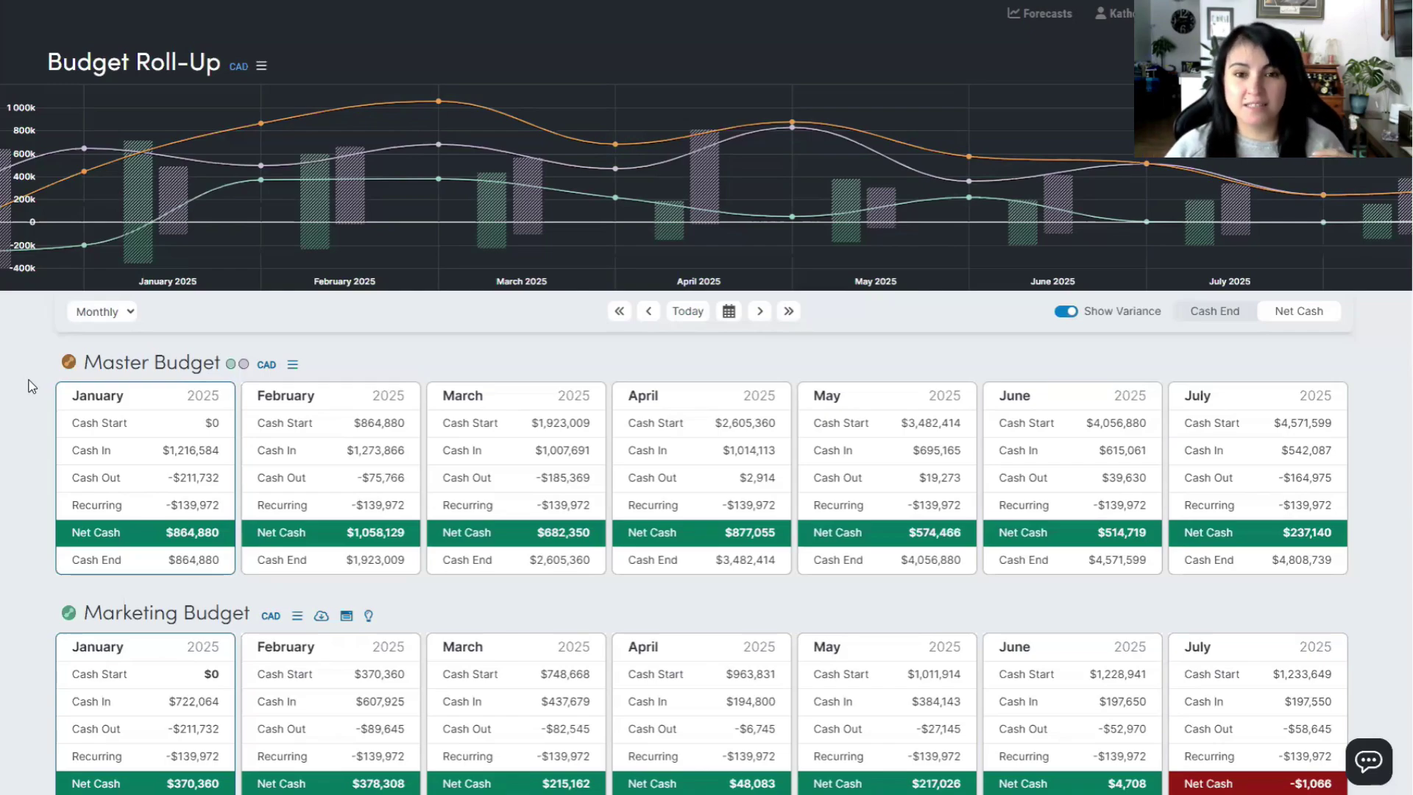
scroll(230, 499, "down", 1)
scroll(229, 499, "down", 1)
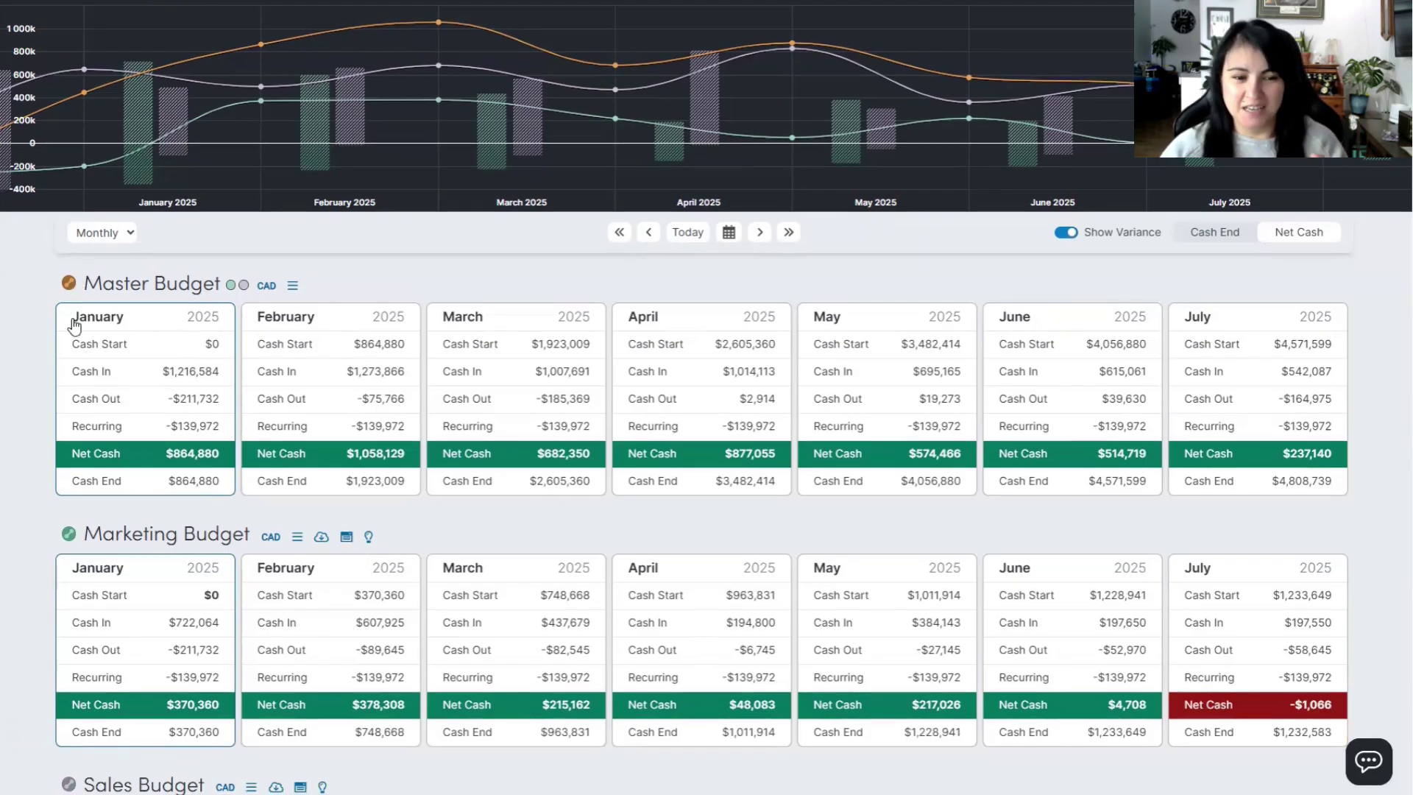
scroll(227, 489, "down", 5)
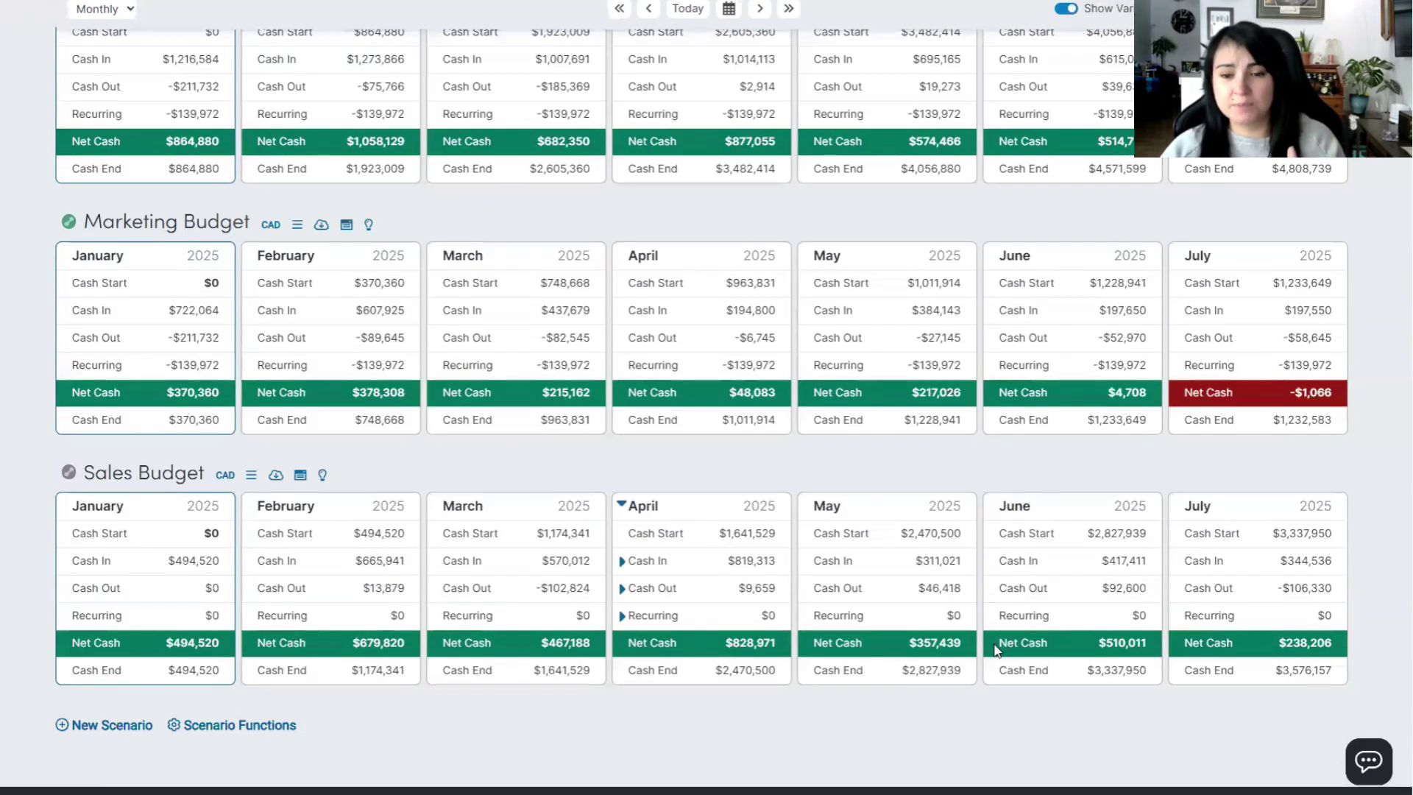
Look at the scenario functions for Budget Roll-Up with the Consolidate operation, and dismiss them without creating a scenario.
scroll(546, 510, "up", 2)
scroll(547, 510, "down", 2)
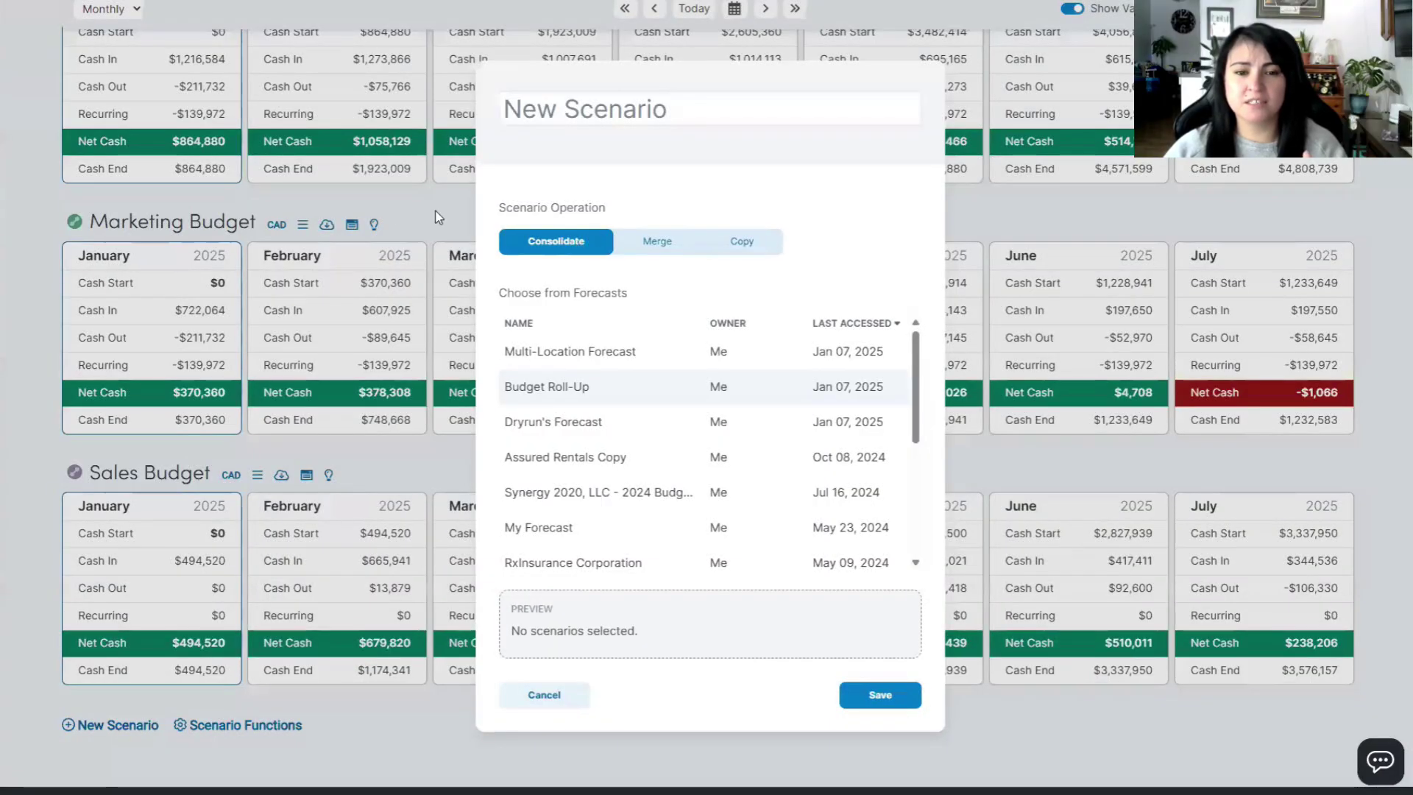
left_click(47, 221)
View the Master Budget's scenario options, including the reorder controls, and close them without changes.
scroll(65, 324, "up", 1)
scroll(63, 324, "up", 2)
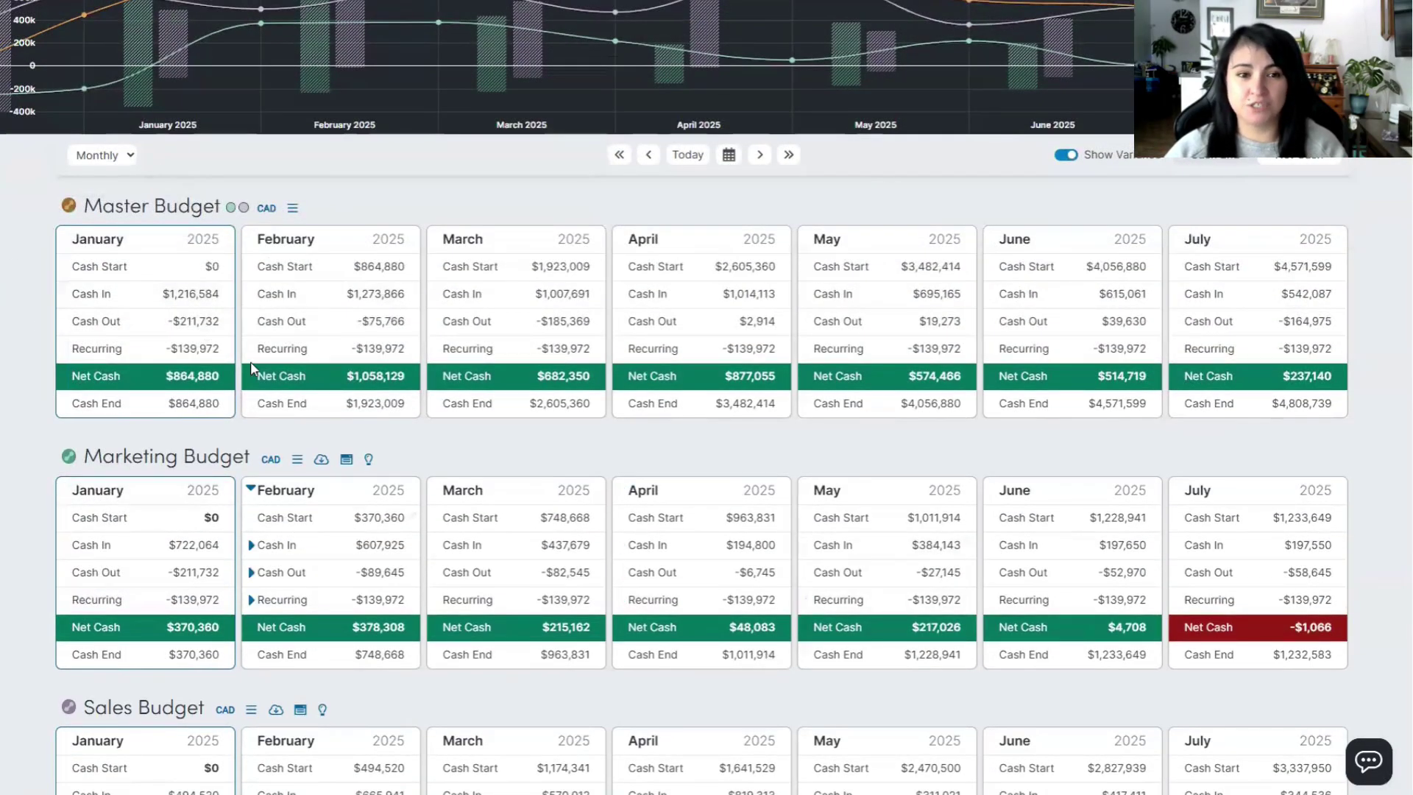
left_click(293, 209)
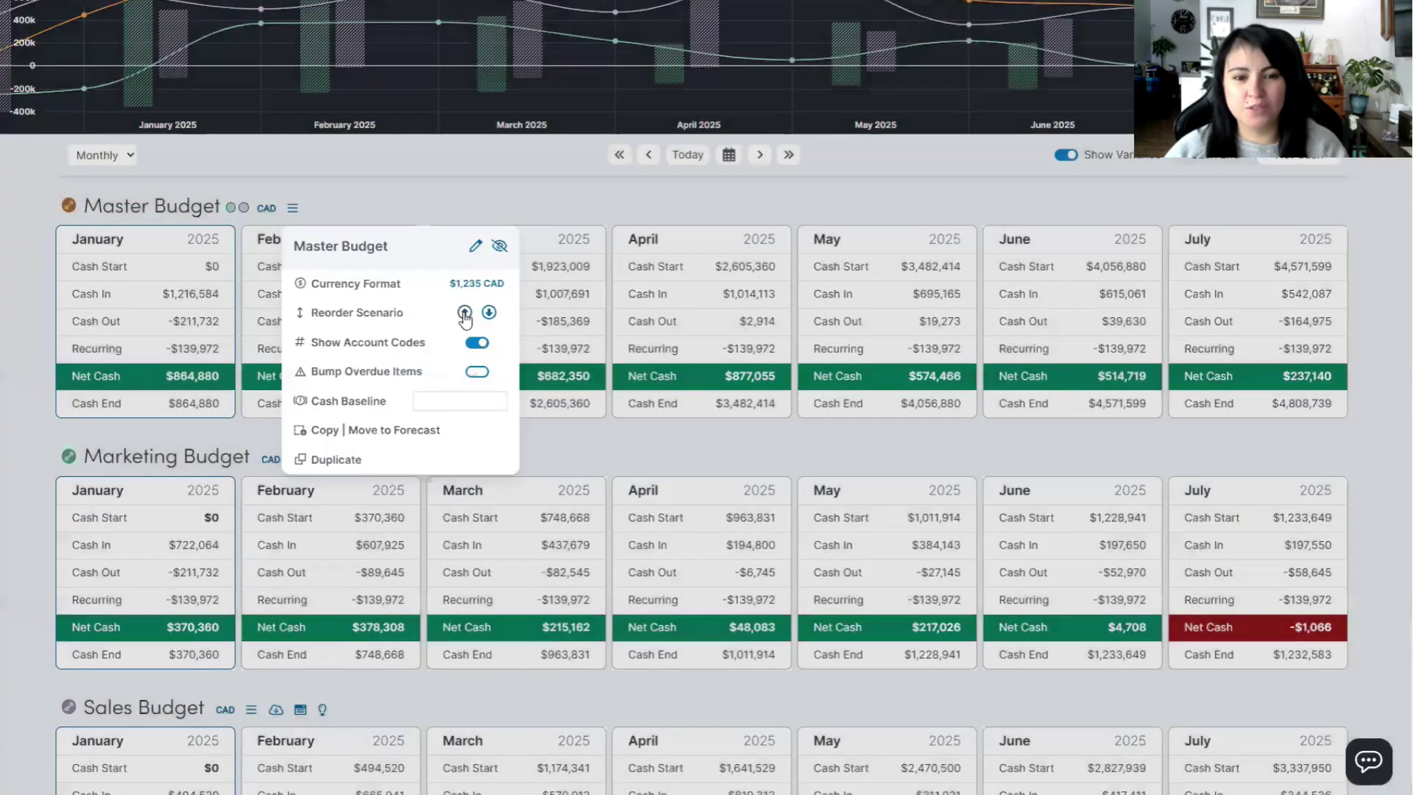
left_click(117, 495)
scroll(117, 495, "up", 2)
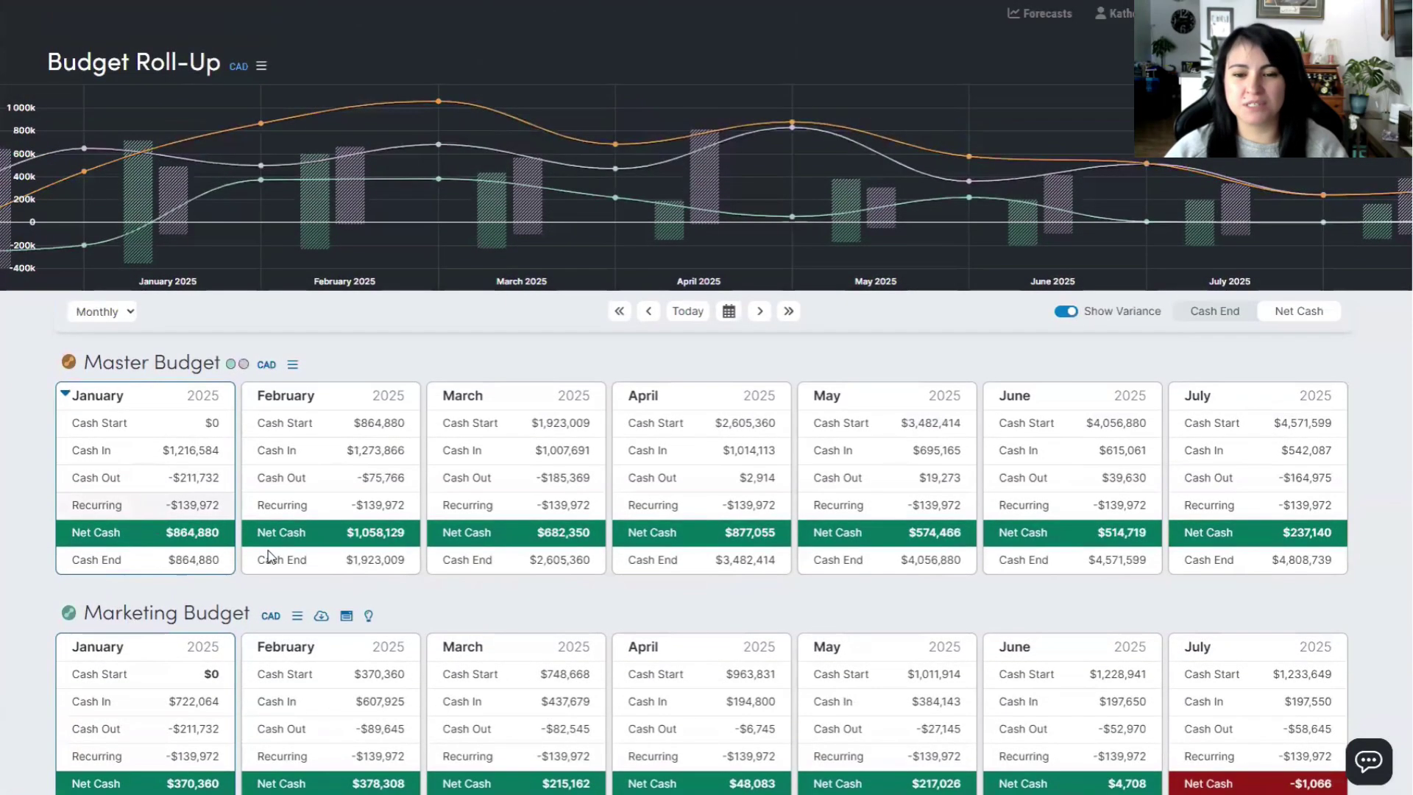